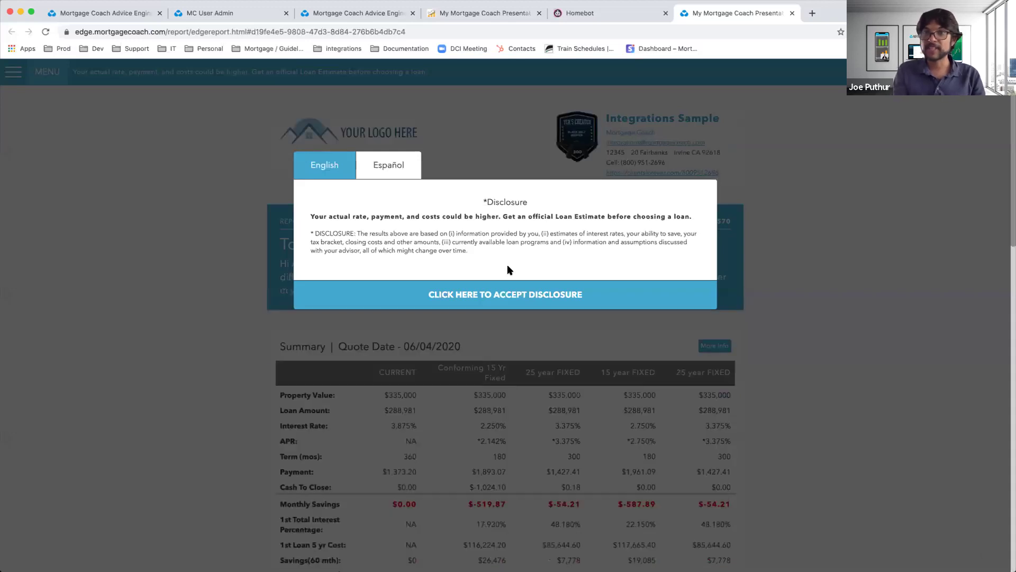
# Step: Accept the disclosure on the Total Cost Analysis report and review its loan comparison summary and charts
pyautogui.click(512, 292)
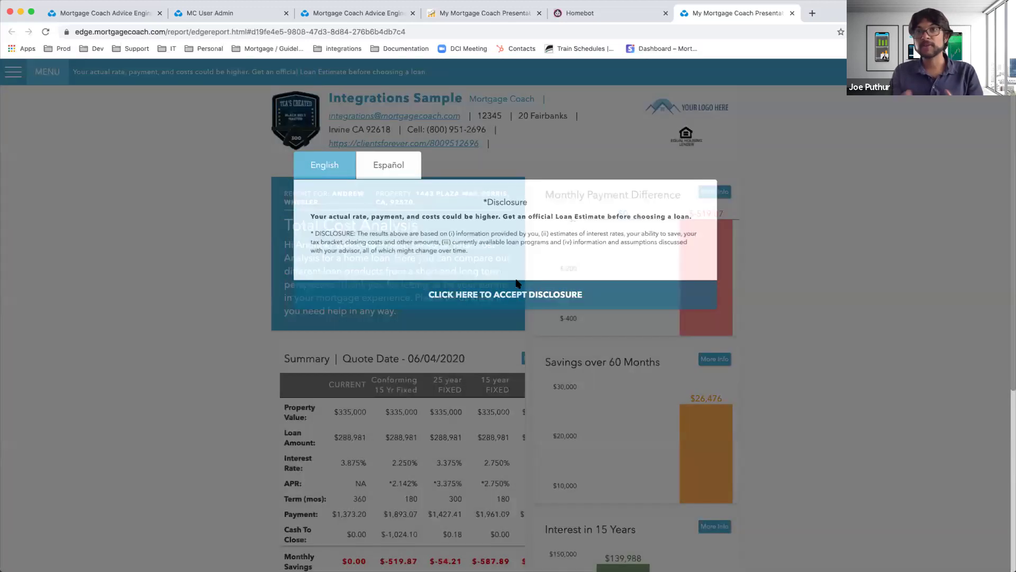
pyautogui.scroll(-3, 440, 437)
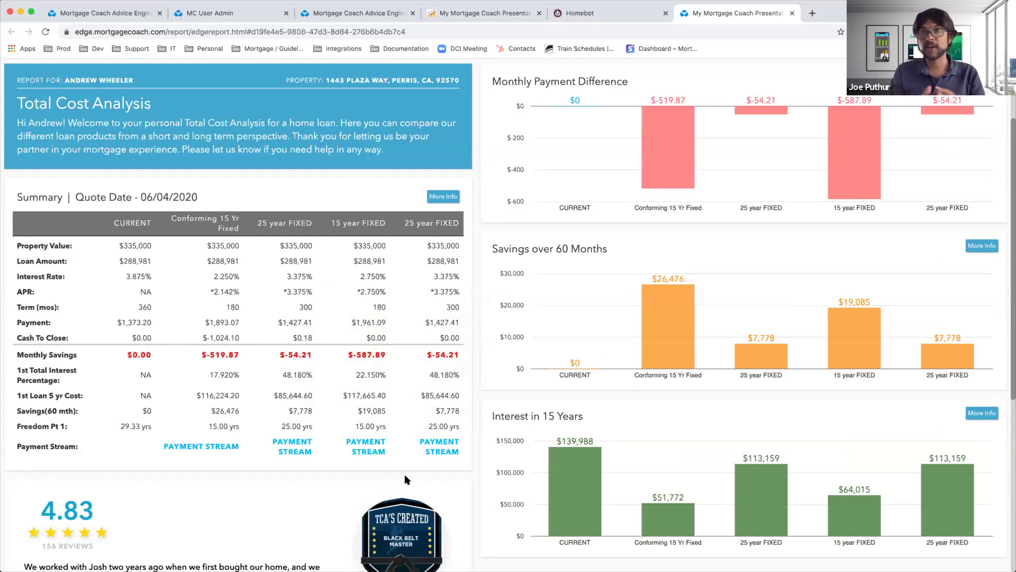
pyautogui.scroll(1, 404, 474)
pyautogui.scroll(2, 405, 474)
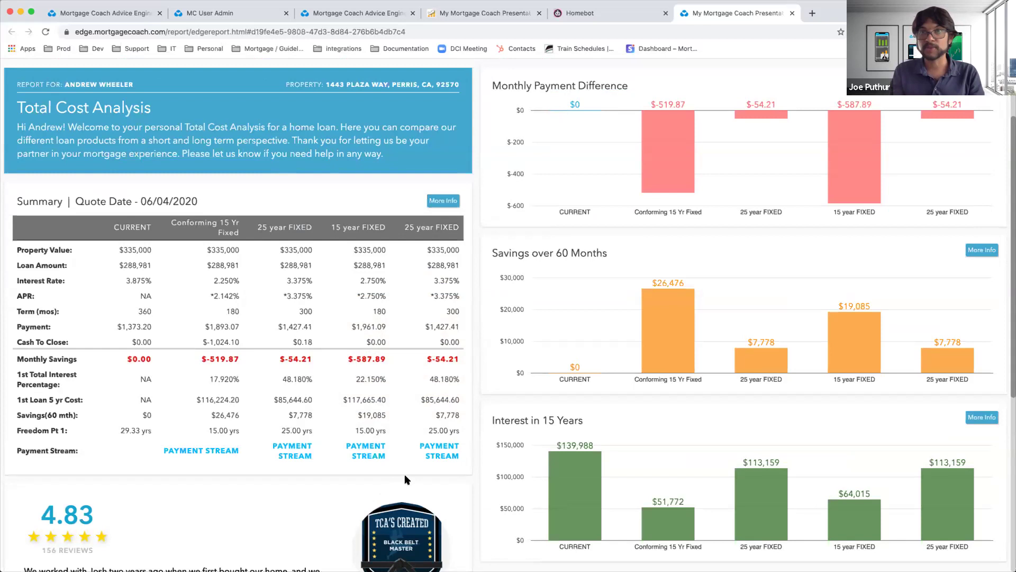
pyautogui.scroll(3, 405, 475)
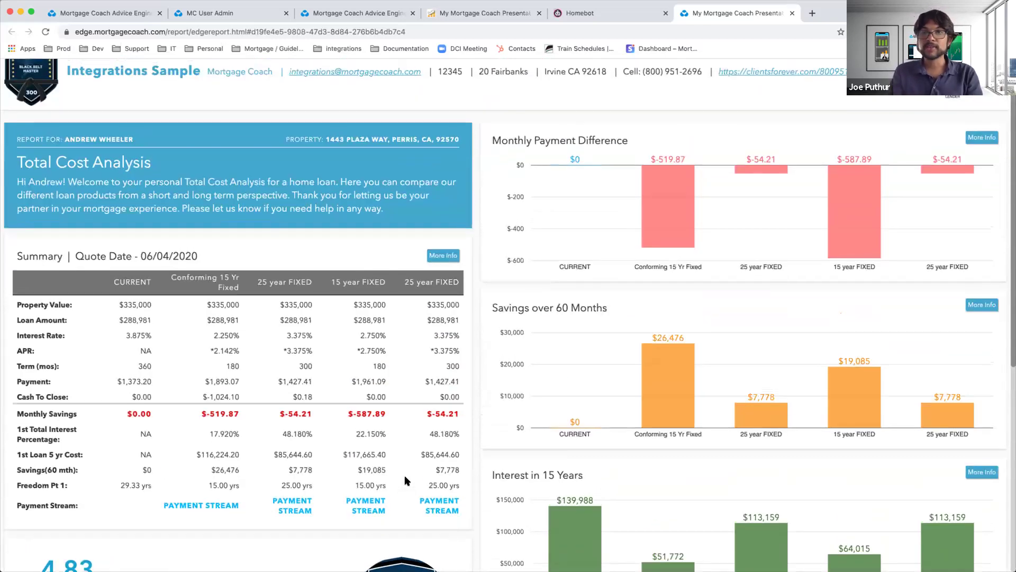
pyautogui.scroll(3, 405, 479)
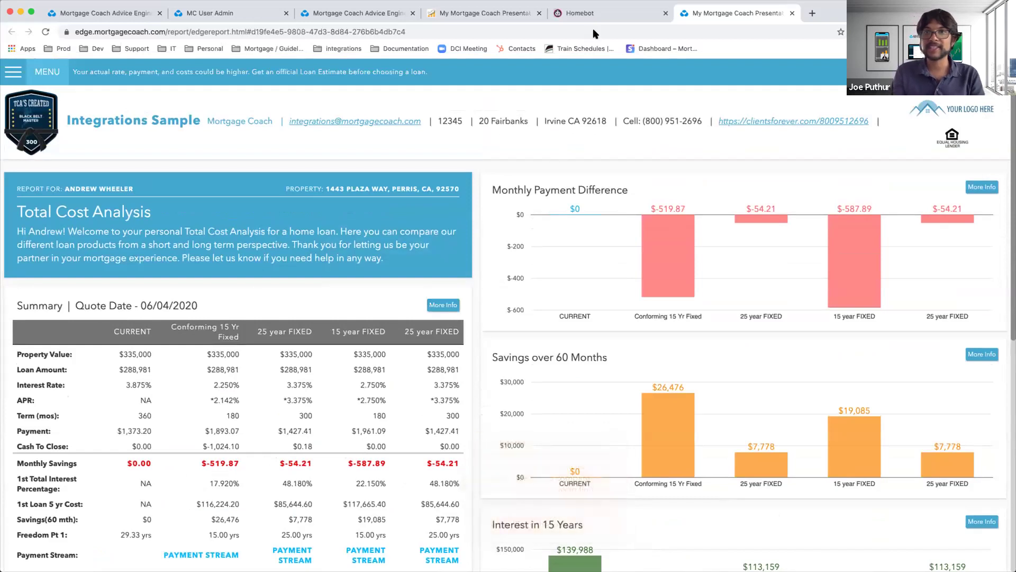
# Step: In the Enterprise Edition account, view the client record of the Homebot Test presentation and return to the automated clients list
pyautogui.click(593, 12)
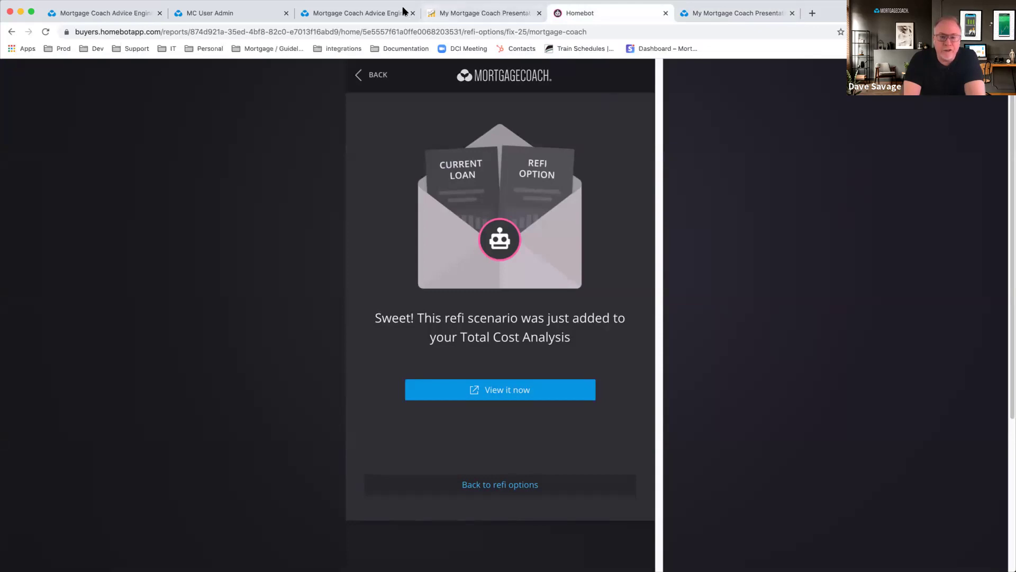
pyautogui.click(370, 13)
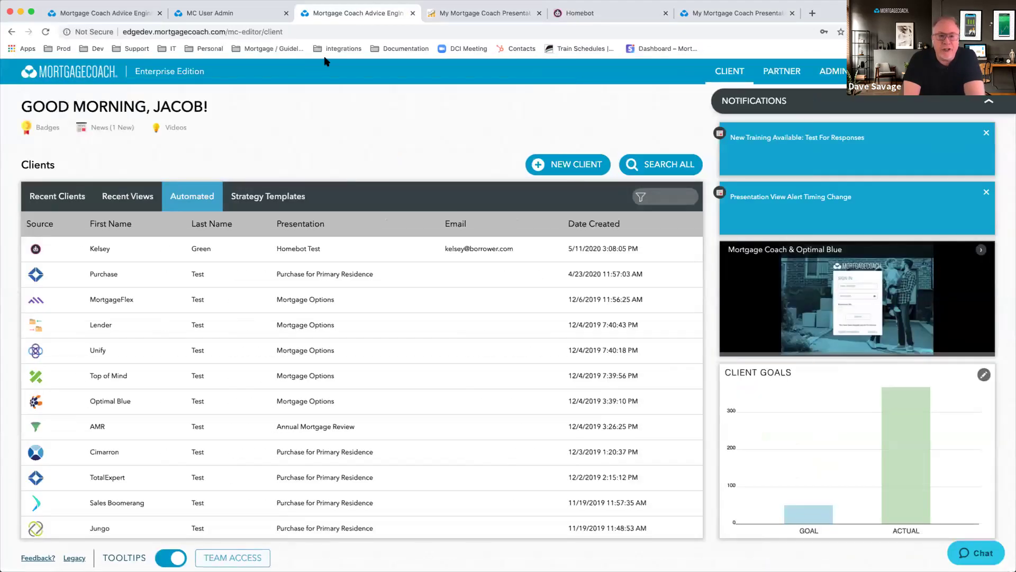
pyautogui.click(281, 257)
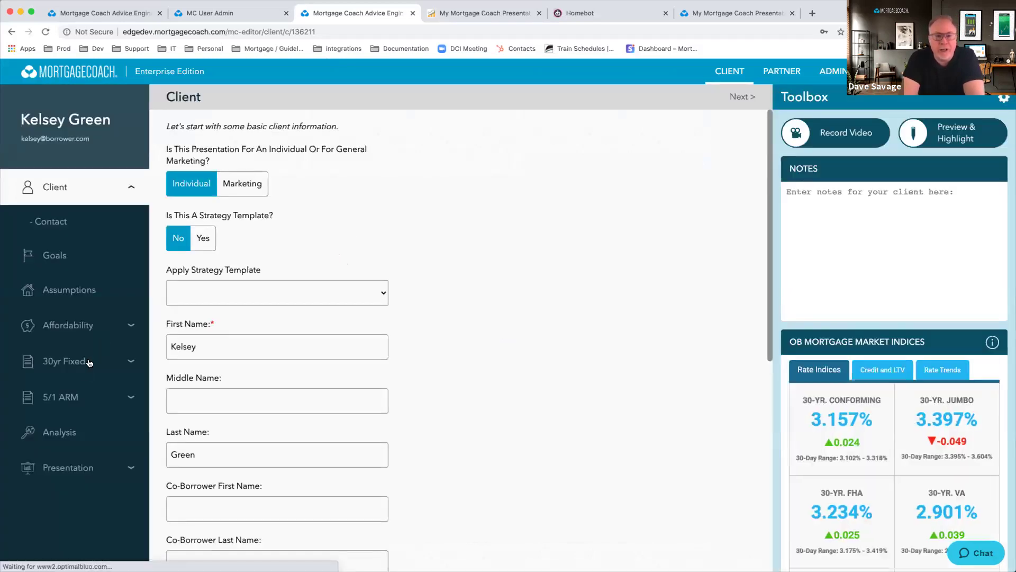
pyautogui.click(723, 73)
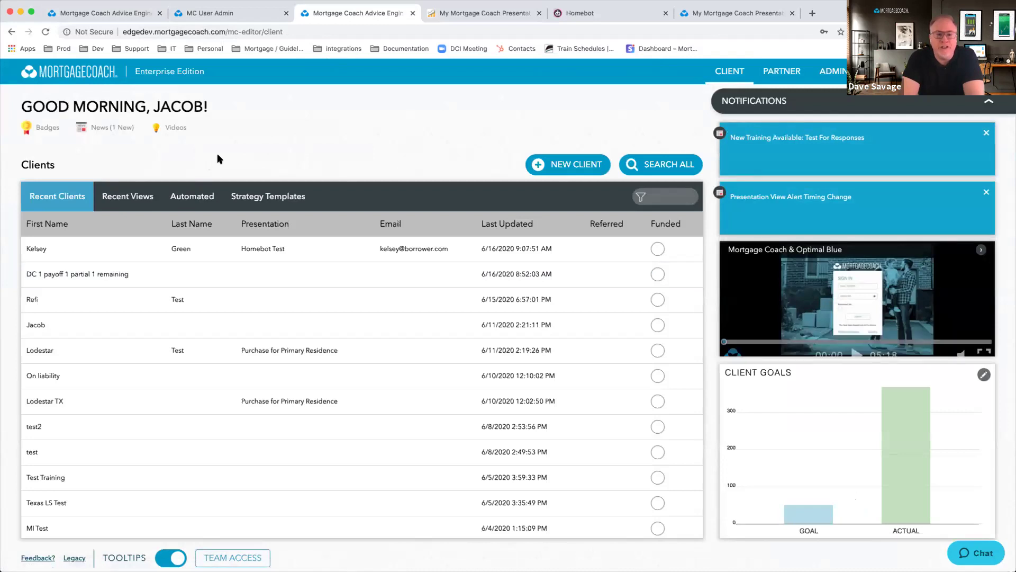
pyautogui.click(198, 196)
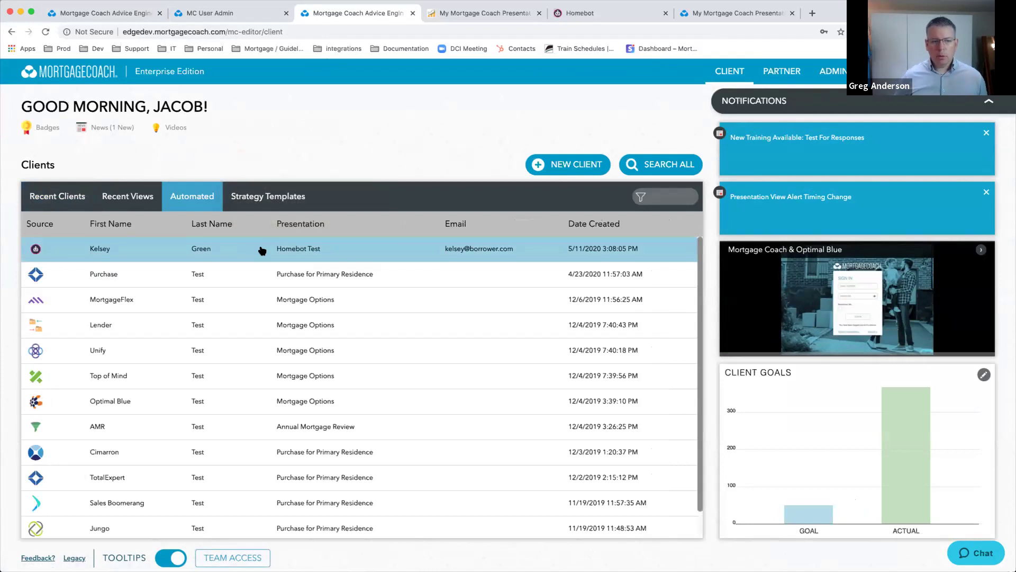
# Step: In the integrations account, view the last 25 year FIXED product of the Homebot client created 6/4/2020, and return to the automated clients
pyautogui.click(129, 13)
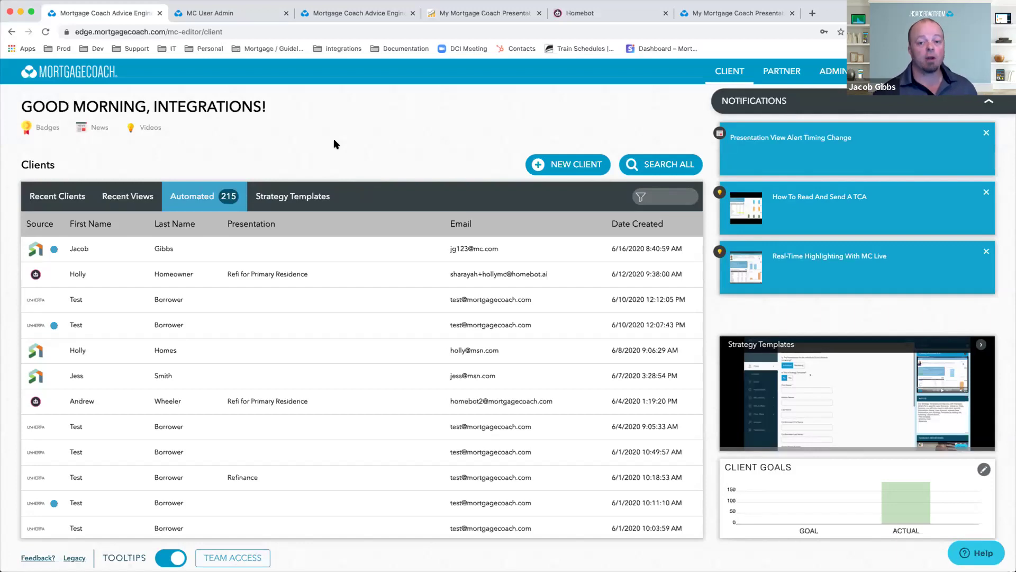
pyautogui.click(180, 402)
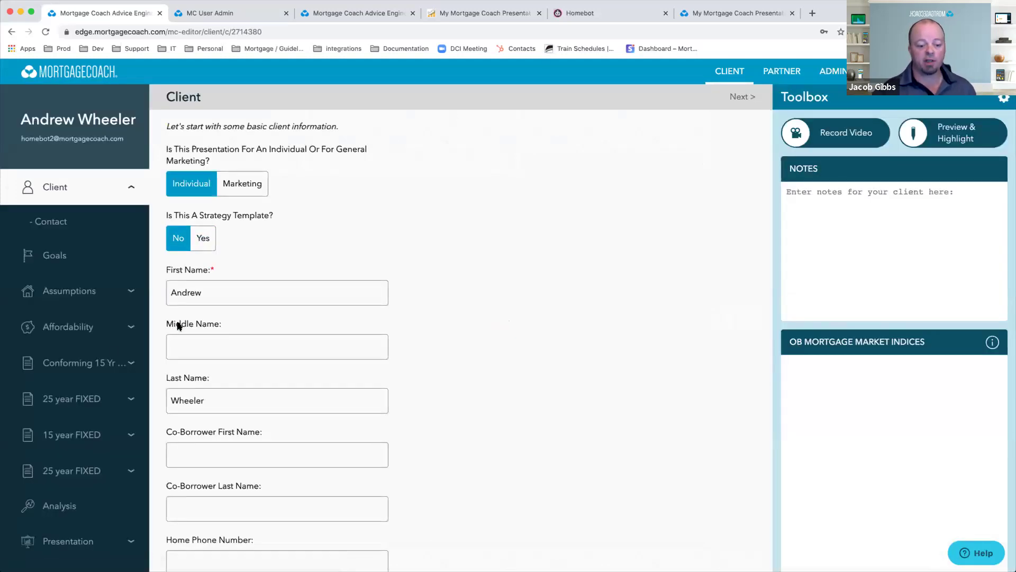
pyautogui.click(53, 376)
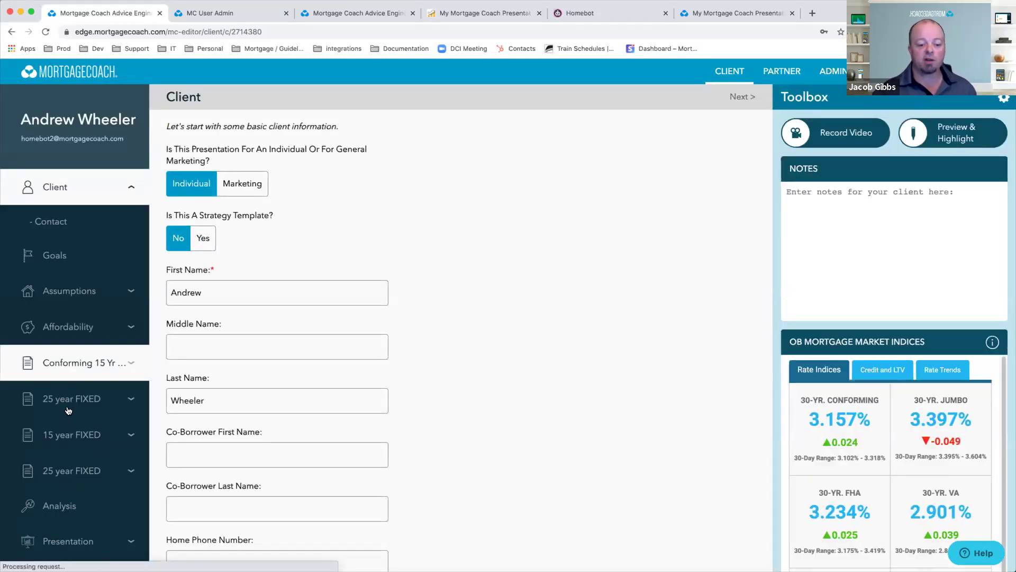
pyautogui.click(60, 474)
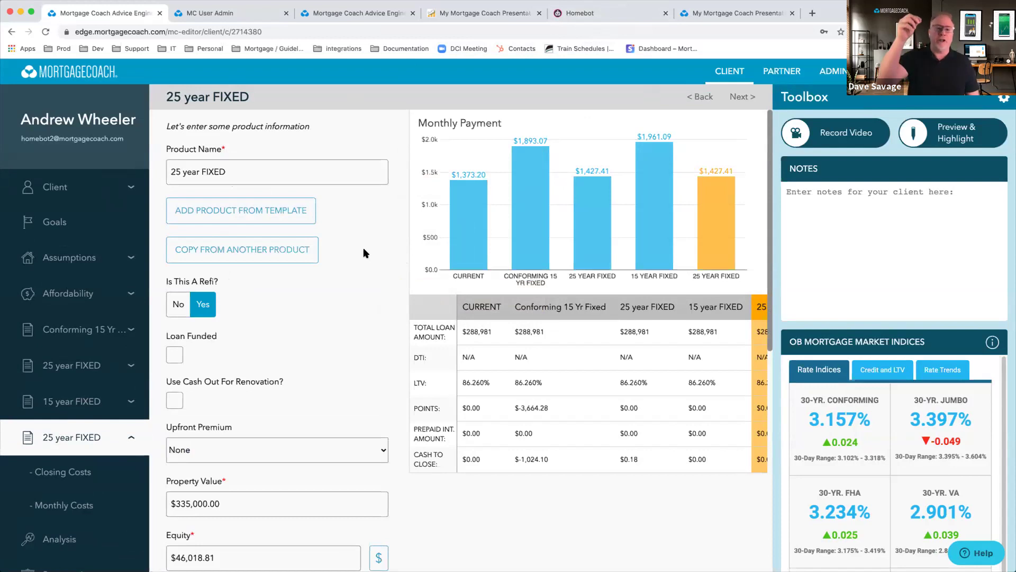
pyautogui.click(733, 69)
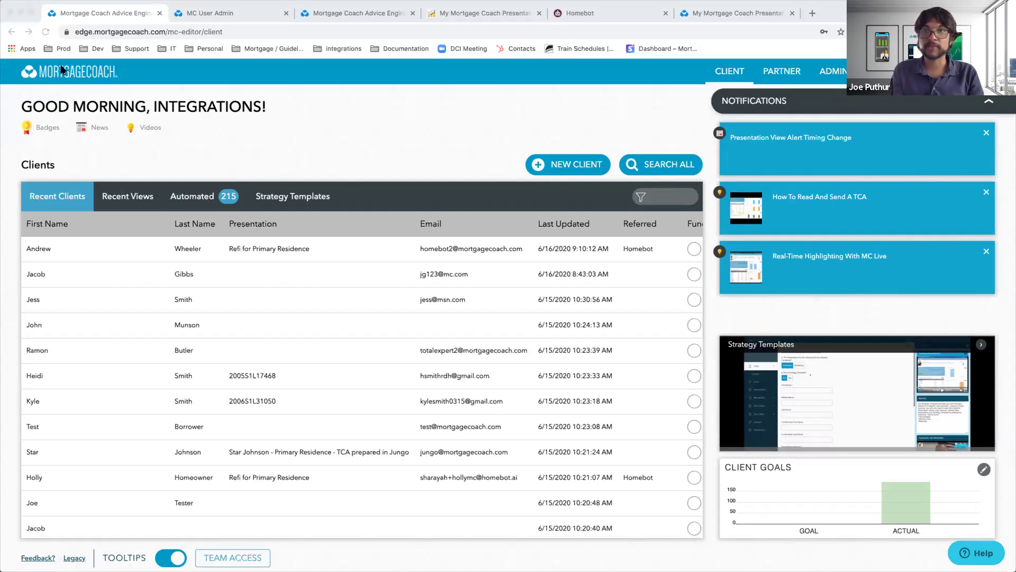
pyautogui.click(196, 204)
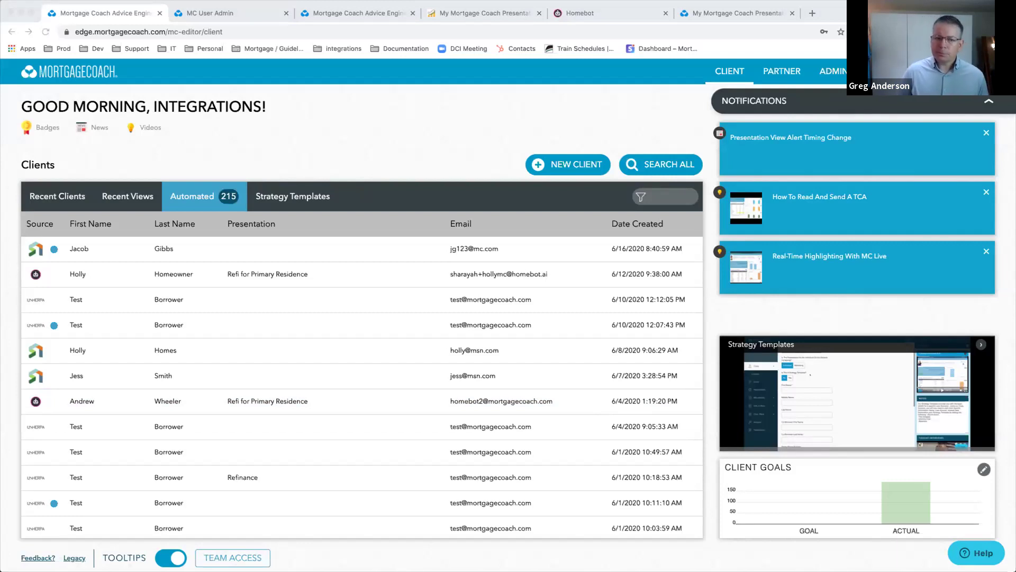
# Step: Switch to Homebot and go back to the refi options to compare the 25 Year Fixed and 30 Year Fixed scenarios
pyautogui.click(574, 15)
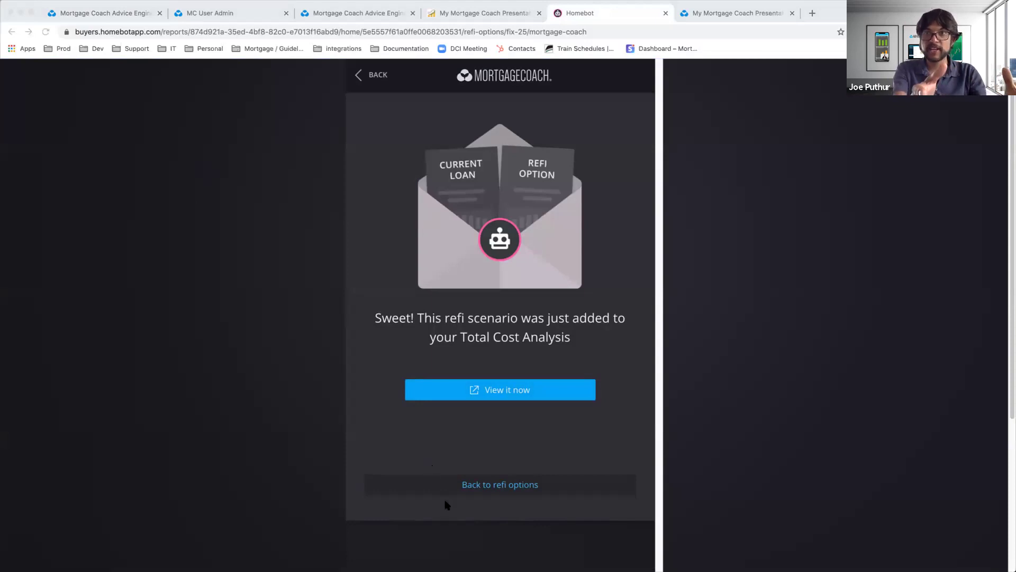
pyautogui.click(508, 510)
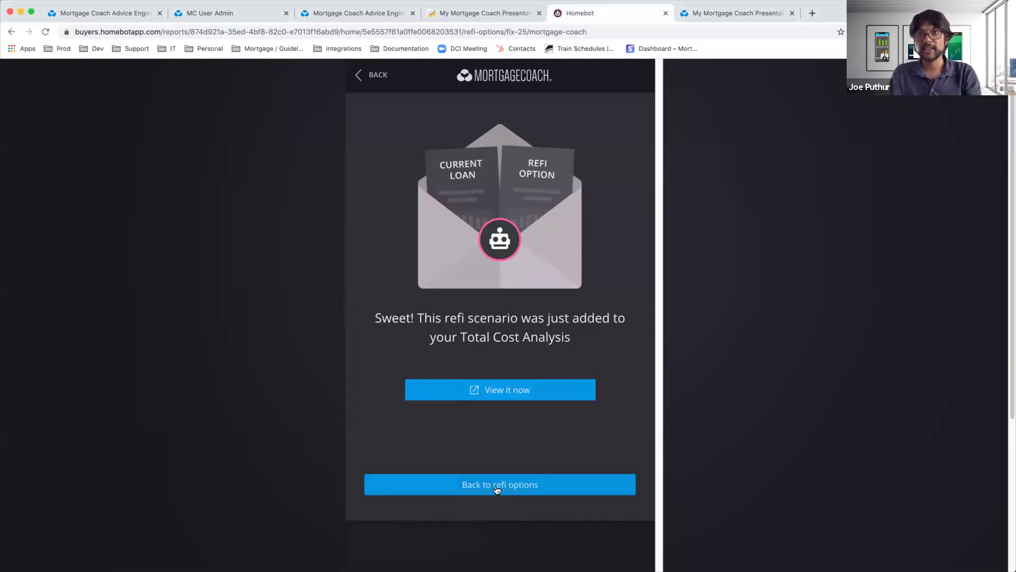
pyautogui.click(498, 484)
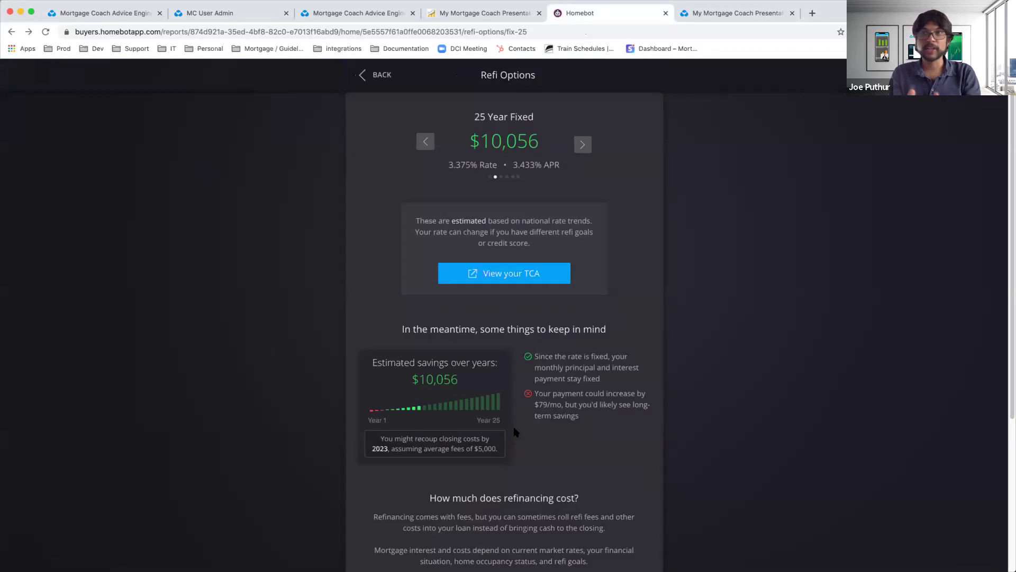
pyautogui.click(578, 151)
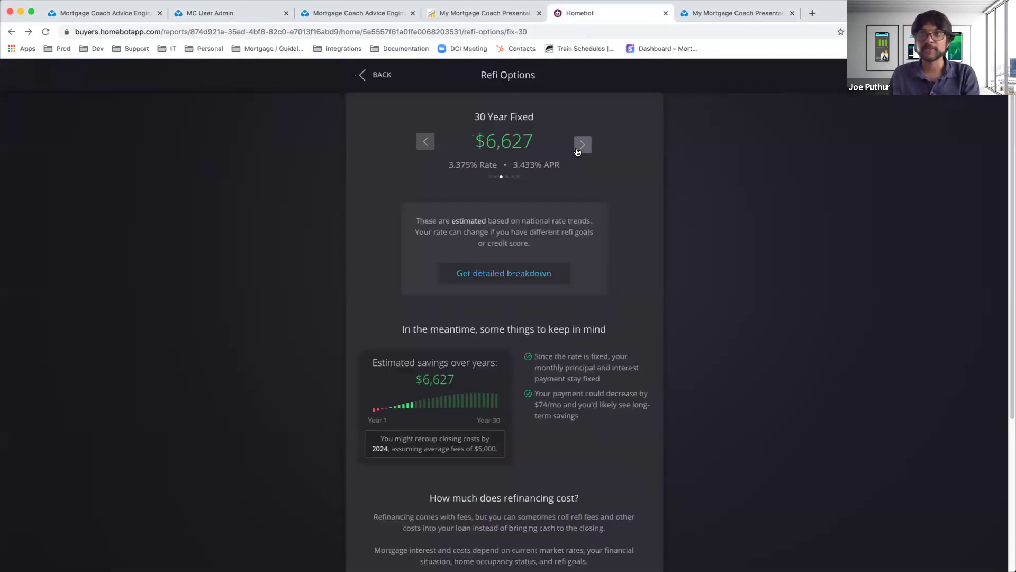
pyautogui.click(426, 151)
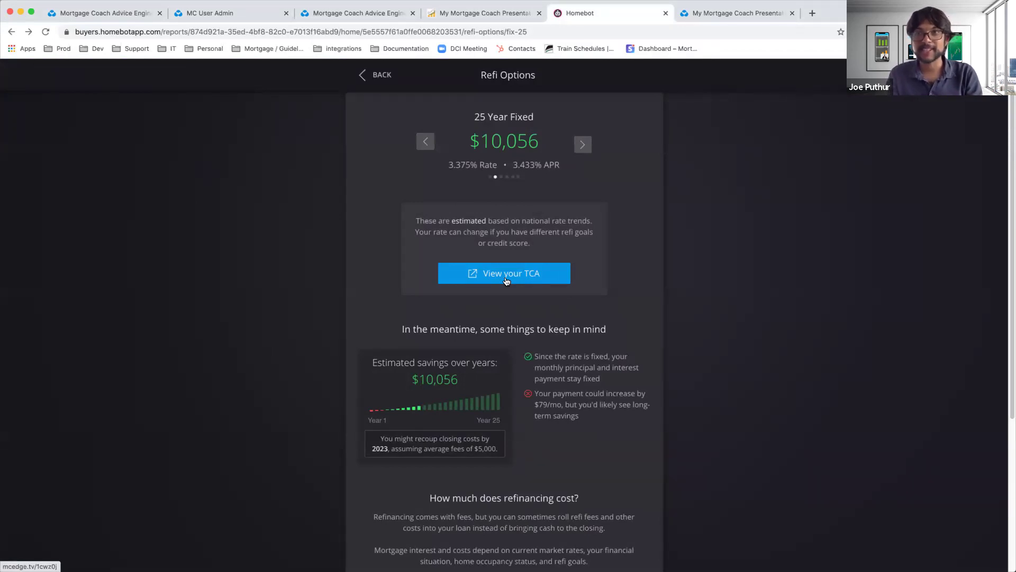
# Step: Return to the integrations account's client list, narrow the browser window and place the mirrored phone screen beside it
pyautogui.click(345, 16)
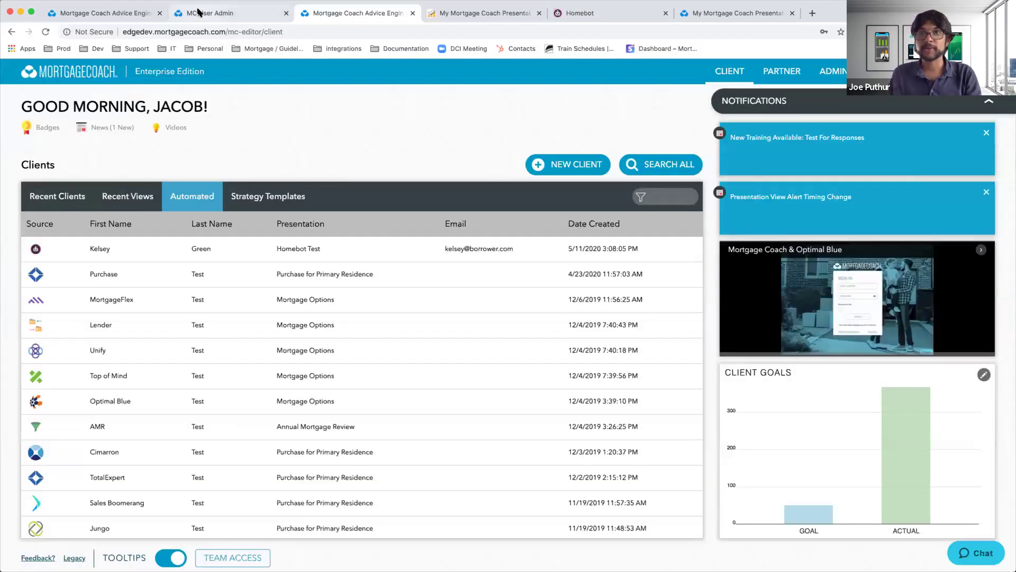
pyautogui.click(132, 15)
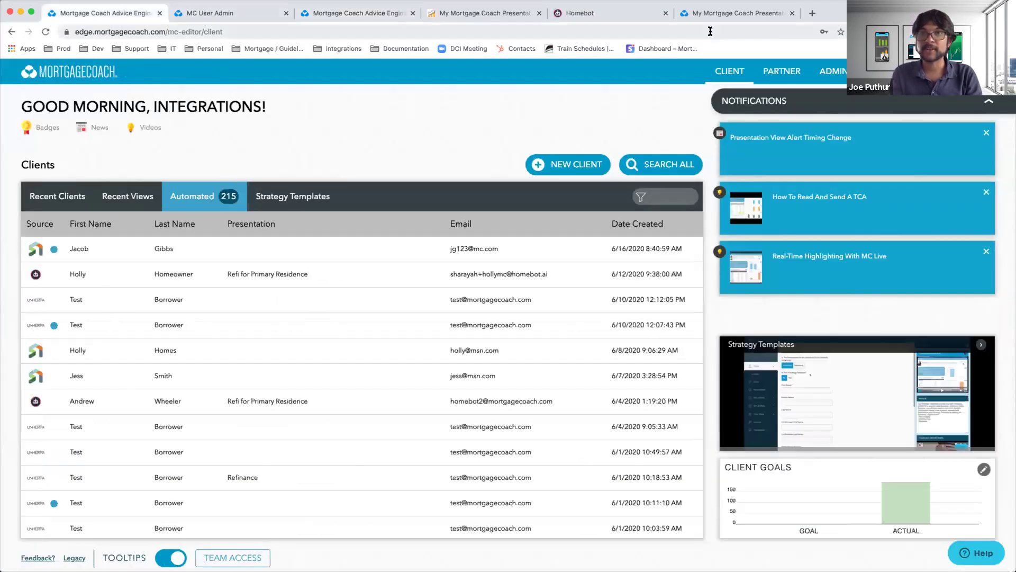
pyautogui.moveTo(1014, 55); pyautogui.dragTo(774, 59)
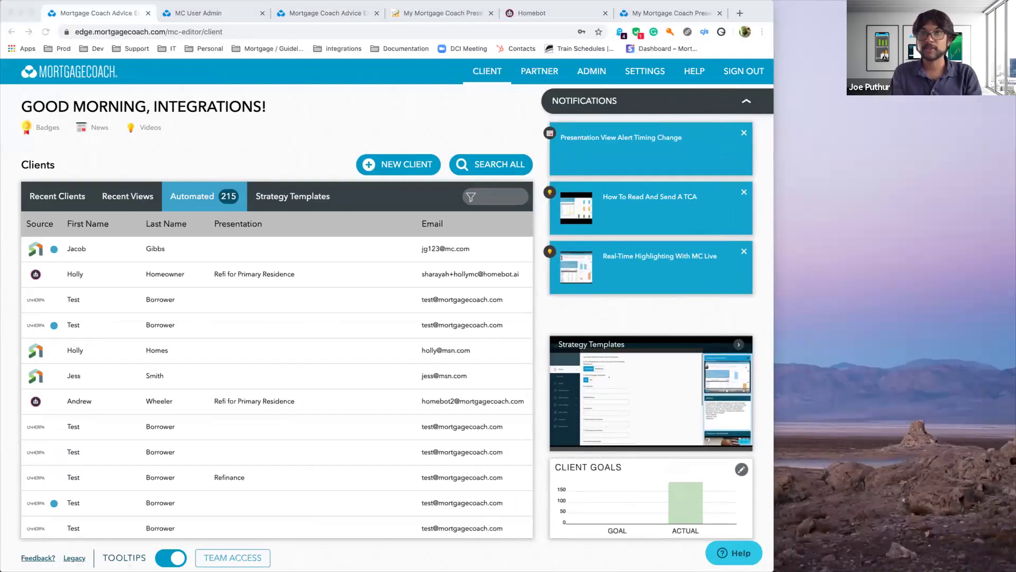
pyautogui.press('super+Tab')
pyautogui.moveTo(922, 40); pyautogui.dragTo(785, 23)
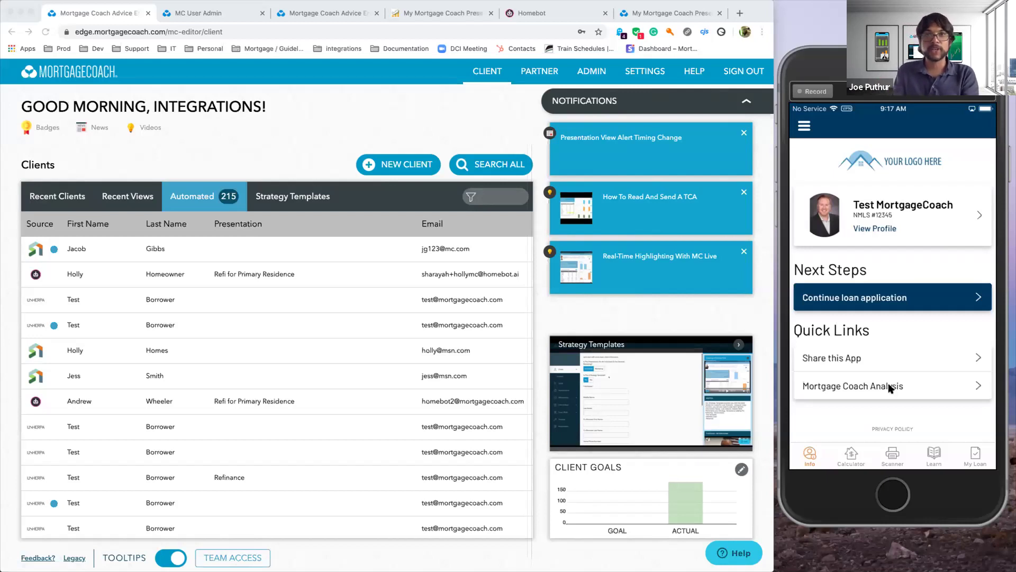
# Step: Open the Mortgage Coach Analysis in the phone app, accept the disclosure and review the Loan Application summary
pyautogui.click(890, 387)
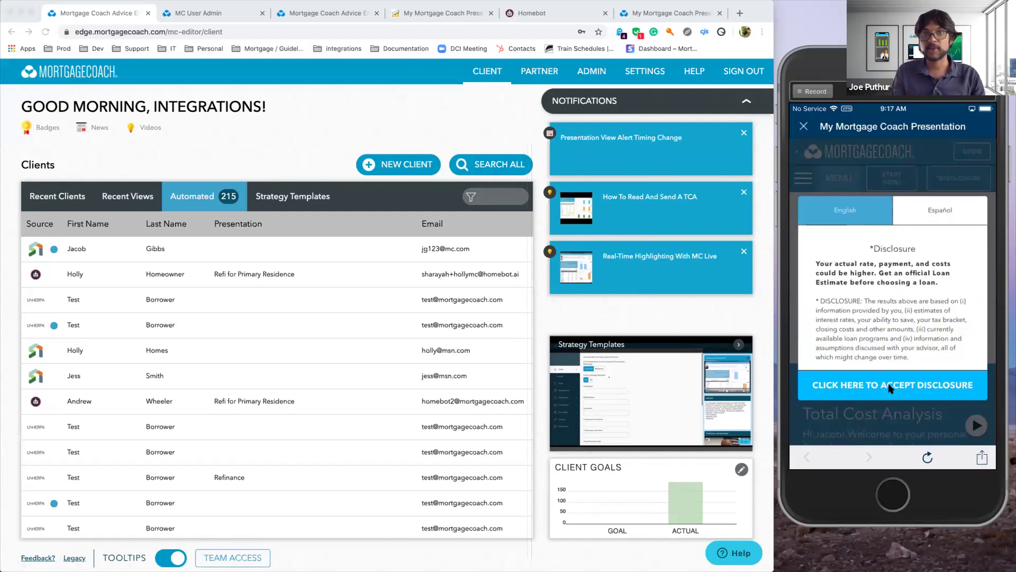
pyautogui.click(891, 389)
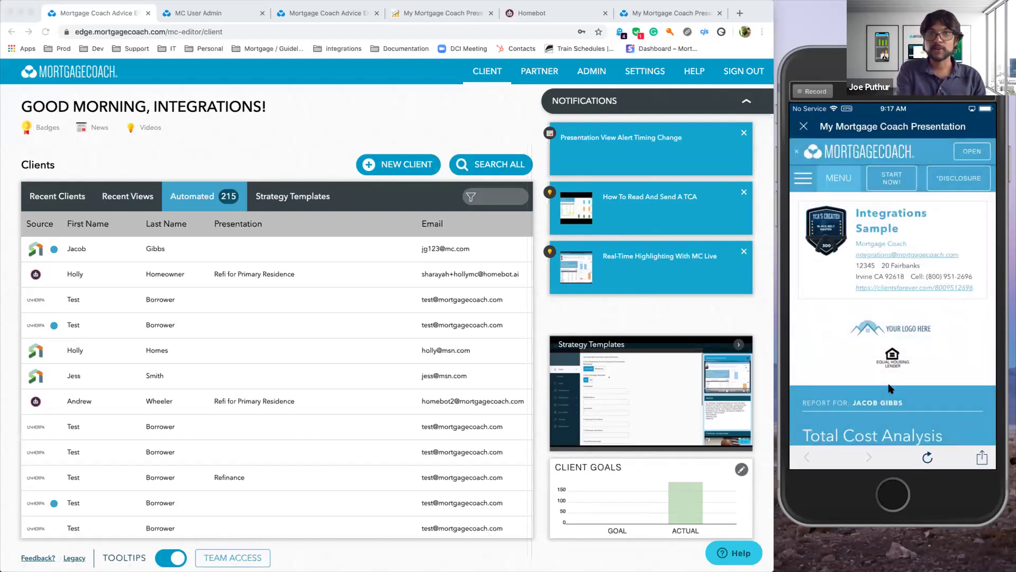
pyautogui.scroll(-10, 890, 388)
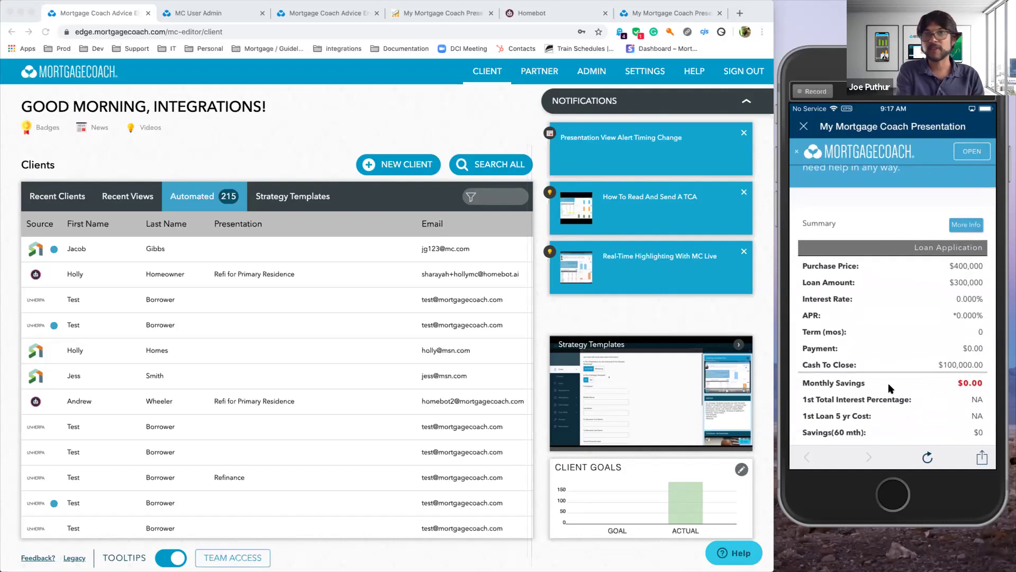
pyautogui.scroll(5, 890, 386)
pyautogui.scroll(5, 889, 389)
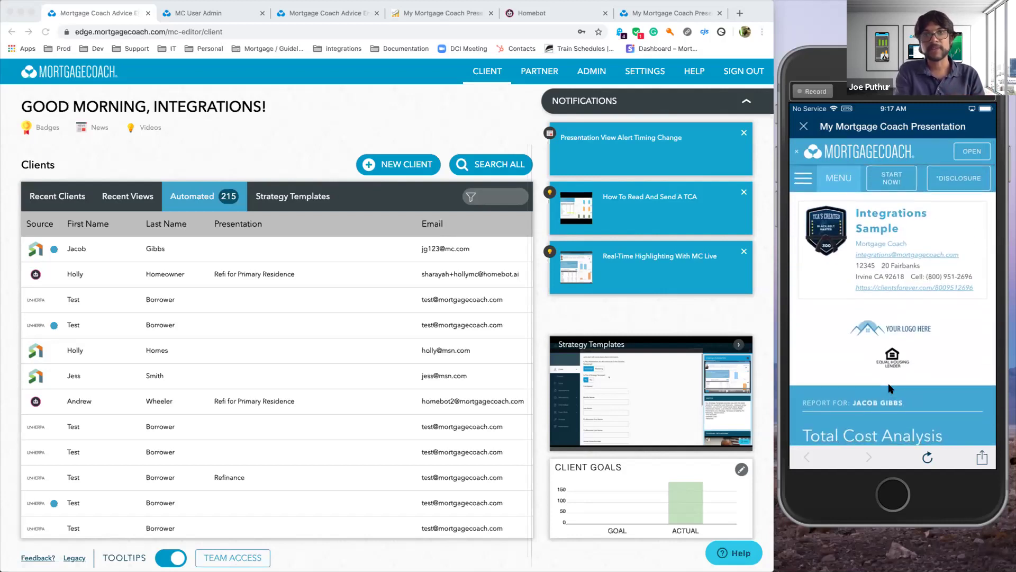
pyautogui.scroll(-10, 891, 389)
pyautogui.scroll(-5, 891, 389)
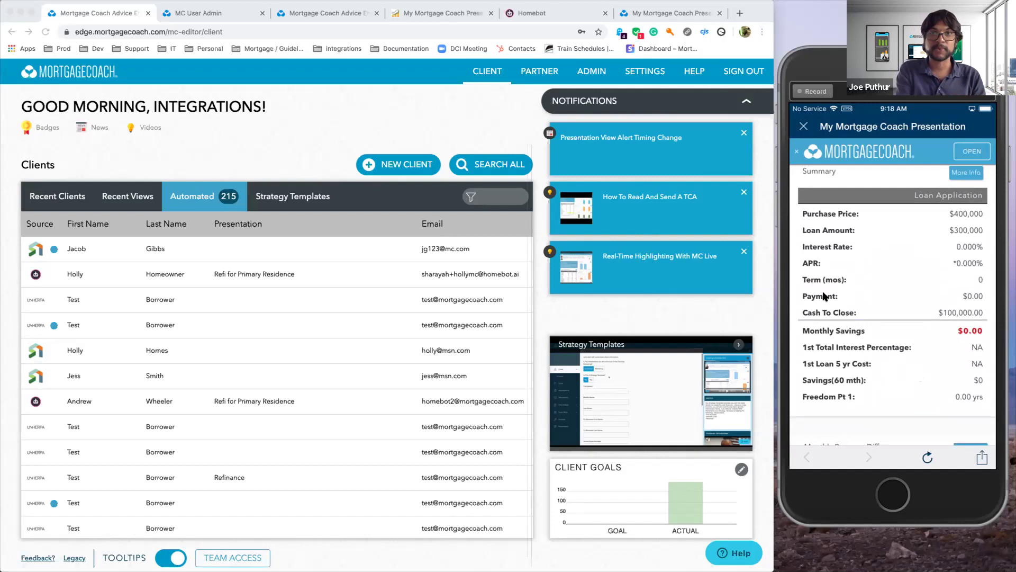
# Step: Open the Loan Application product of the automated client created 6/16/2020 and rename the product Your New Loan
pyautogui.click(155, 251)
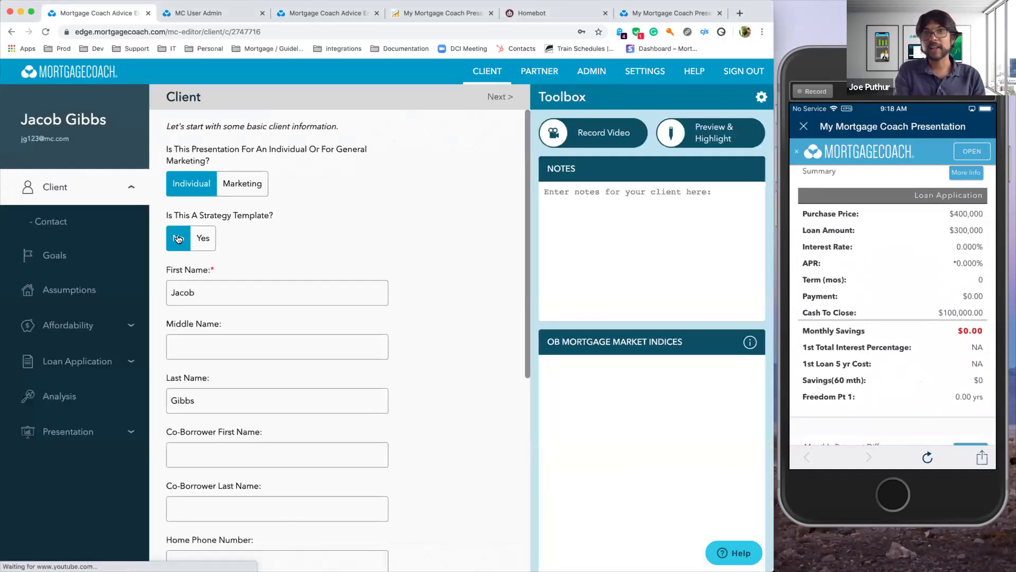
pyautogui.click(69, 361)
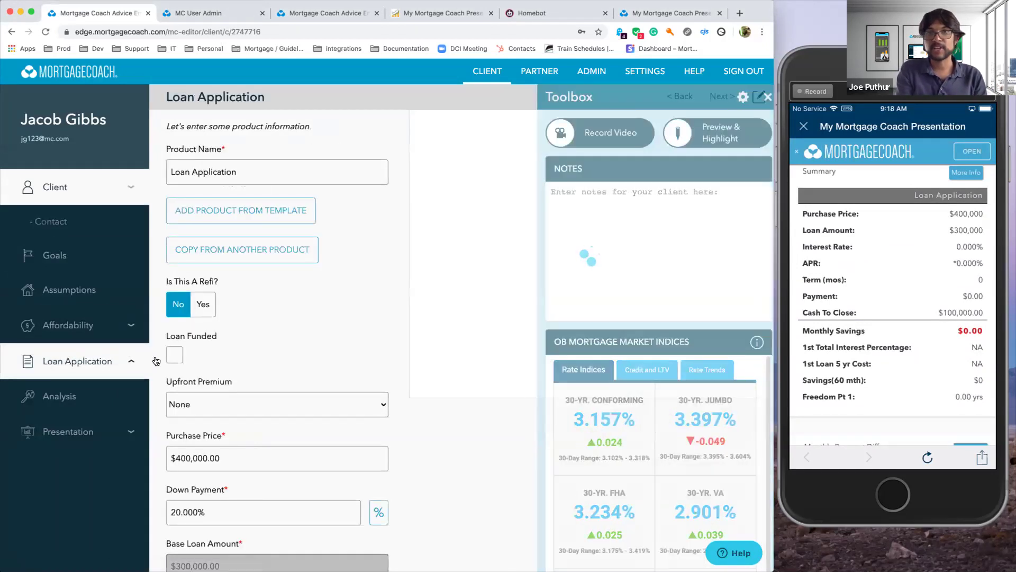
pyautogui.click(245, 170)
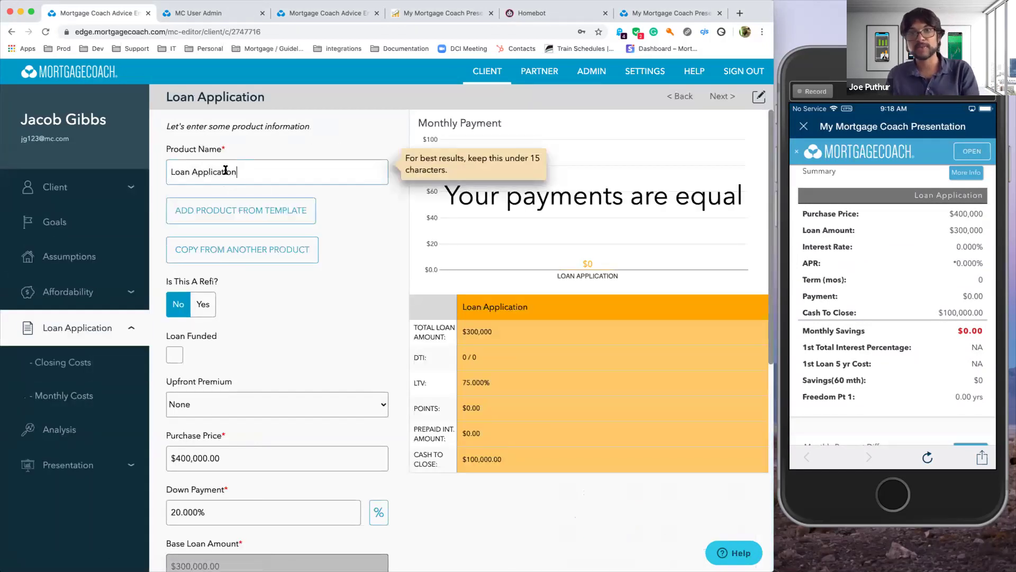
pyautogui.press('super+a')
pyautogui.write('Your')
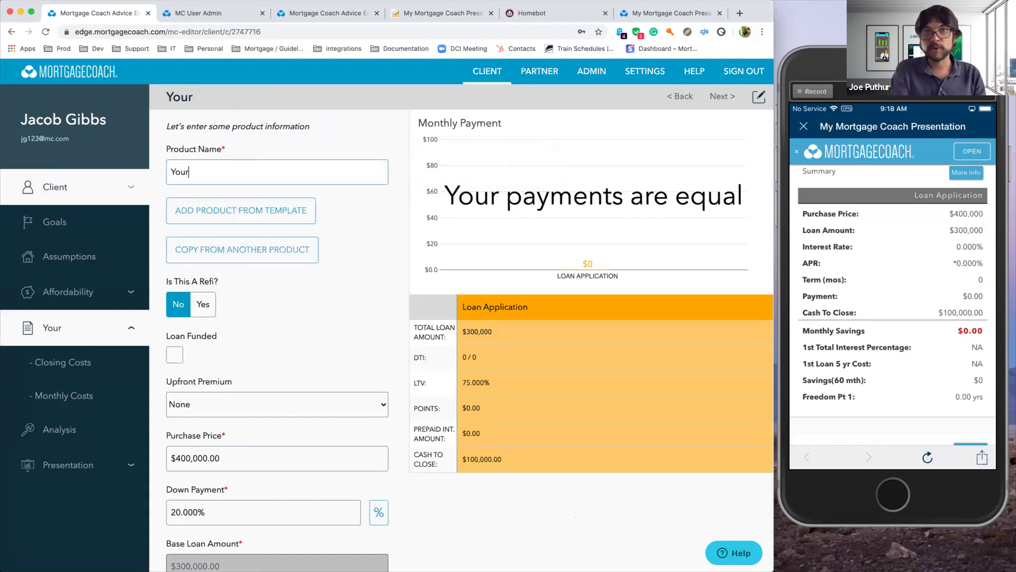
pyautogui.write(' New Loan')
pyautogui.press('Tab')
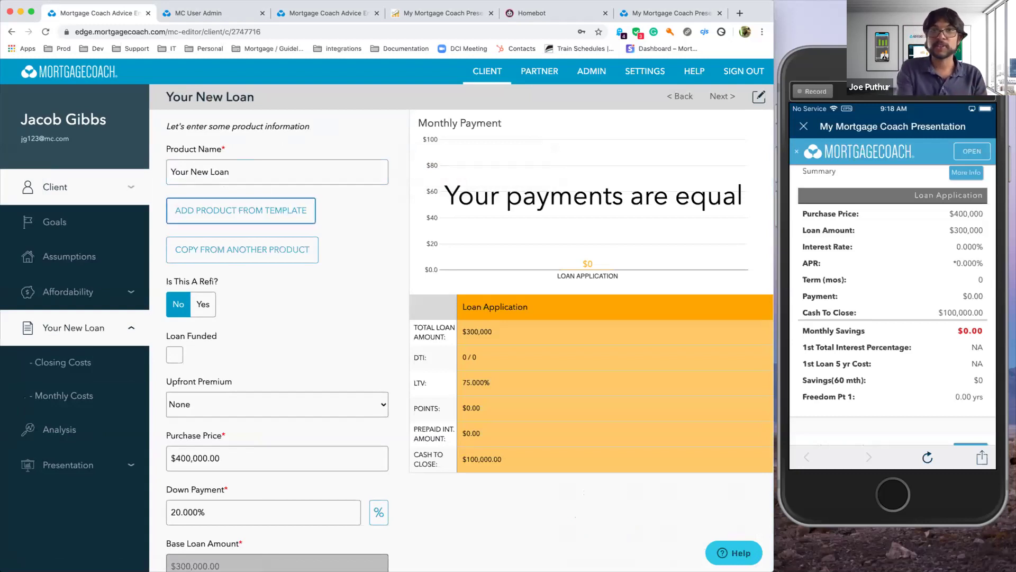
# Step: Set Your New Loan's interest rate to 5% and term to 360 months, and save the values by moving on to its closing costs
pyautogui.click(75, 364)
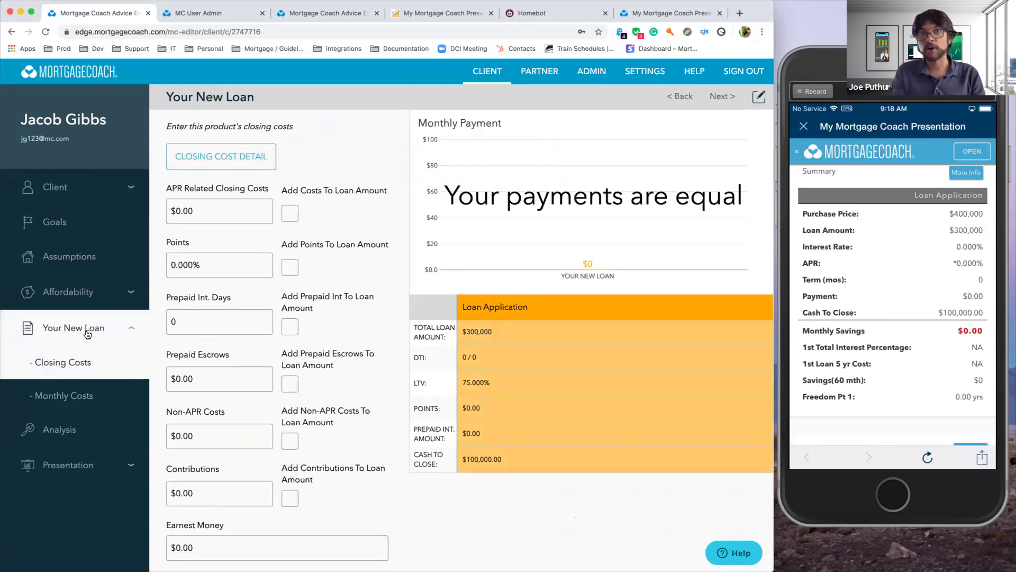
pyautogui.click(87, 342)
pyautogui.scroll(-5, 199, 405)
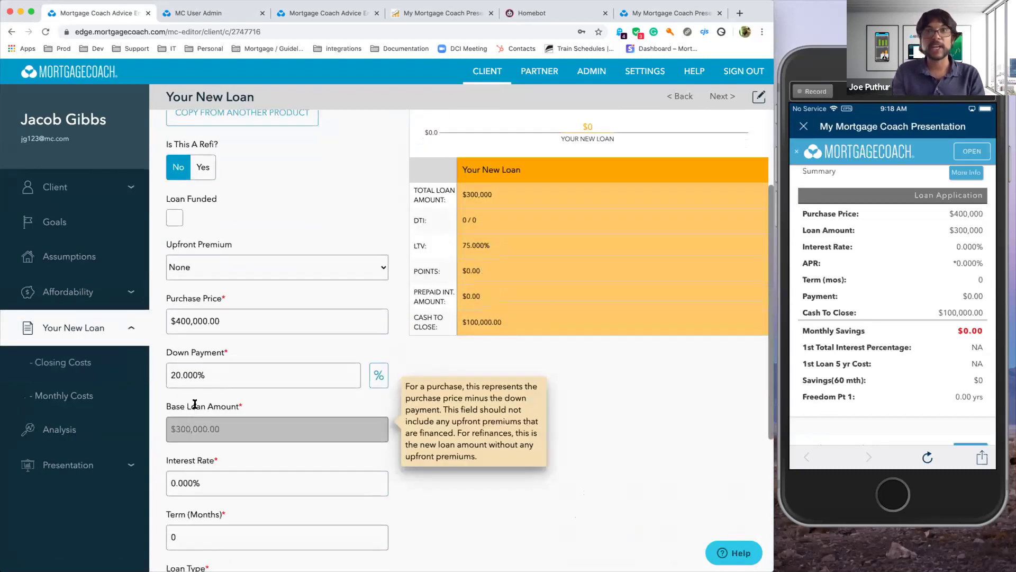
pyautogui.click(178, 472)
pyautogui.write('5')
pyautogui.press('Tab')
pyautogui.write('360')
pyautogui.press('Tab')
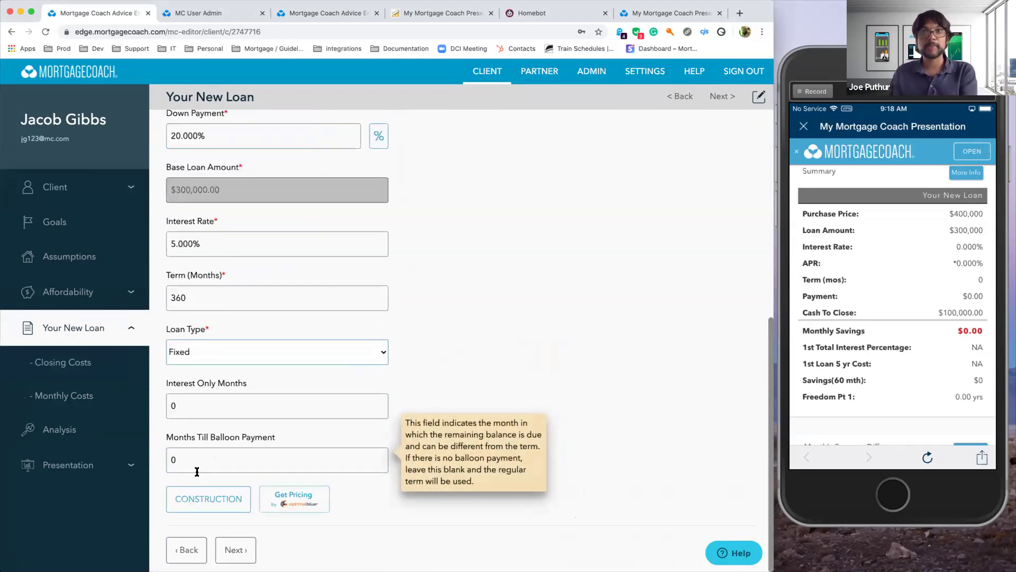
pyautogui.click(64, 367)
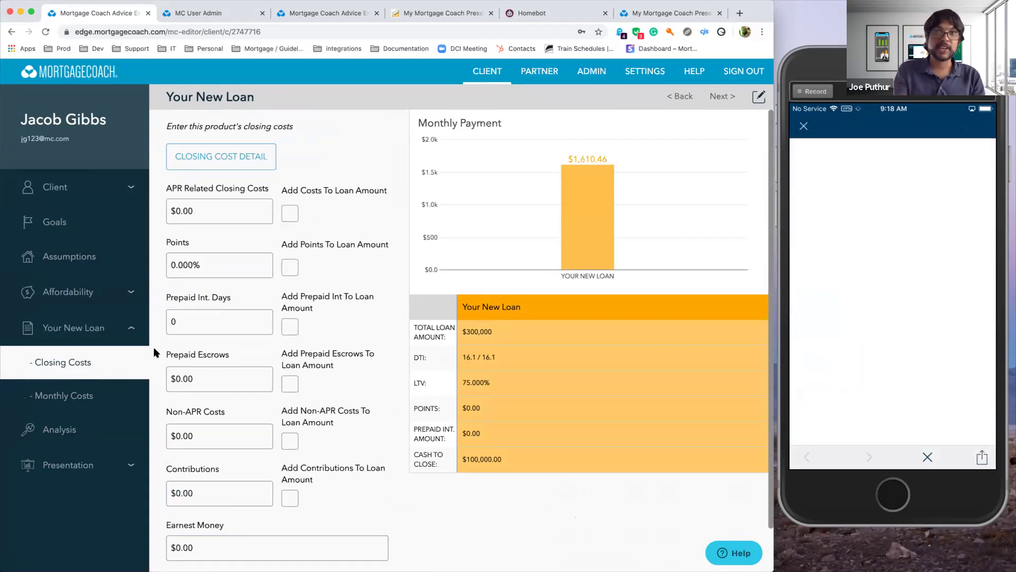
pyautogui.moveTo(169, 351)
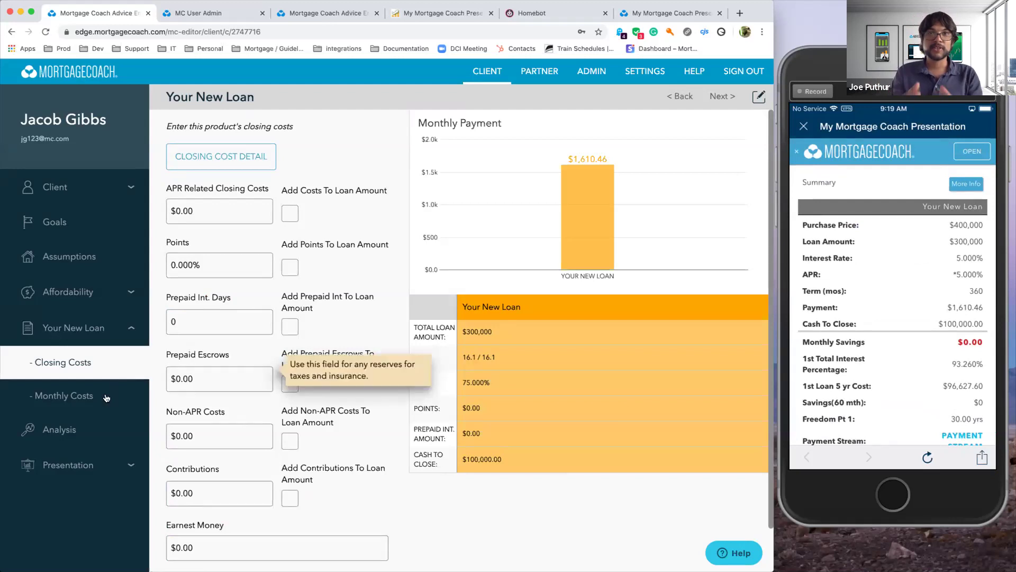
# Step: Start a video recording from the client's presentation page, view the recording options and close the Total Cost Analysis report
pyautogui.click(69, 464)
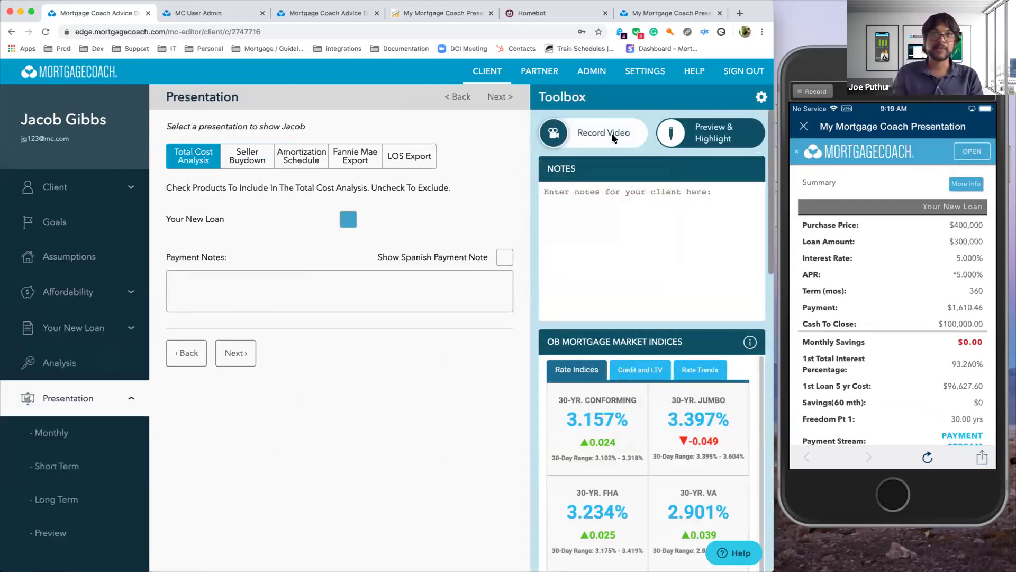
pyautogui.click(614, 138)
pyautogui.click(428, 368)
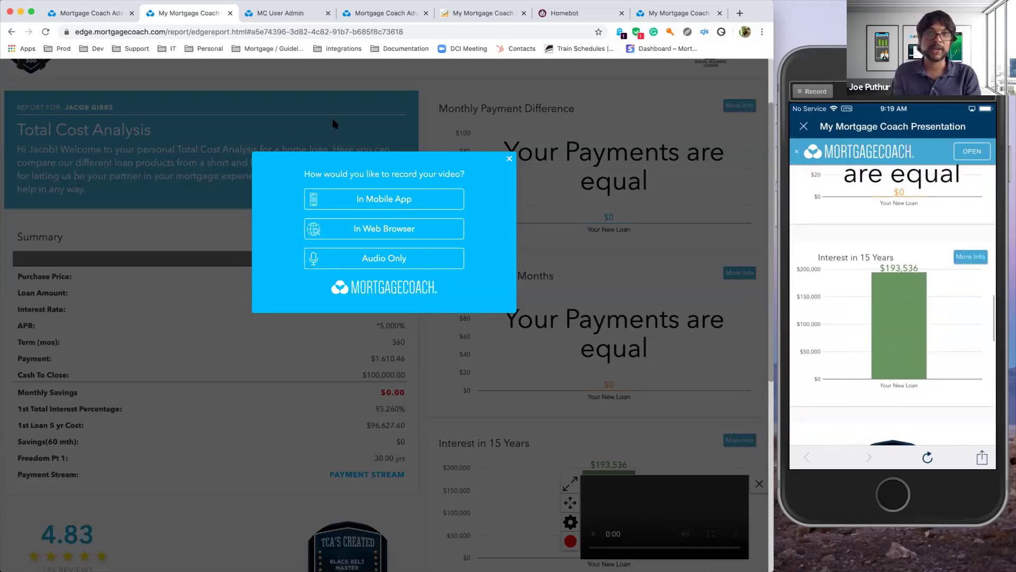
pyautogui.click(509, 159)
pyautogui.click(230, 13)
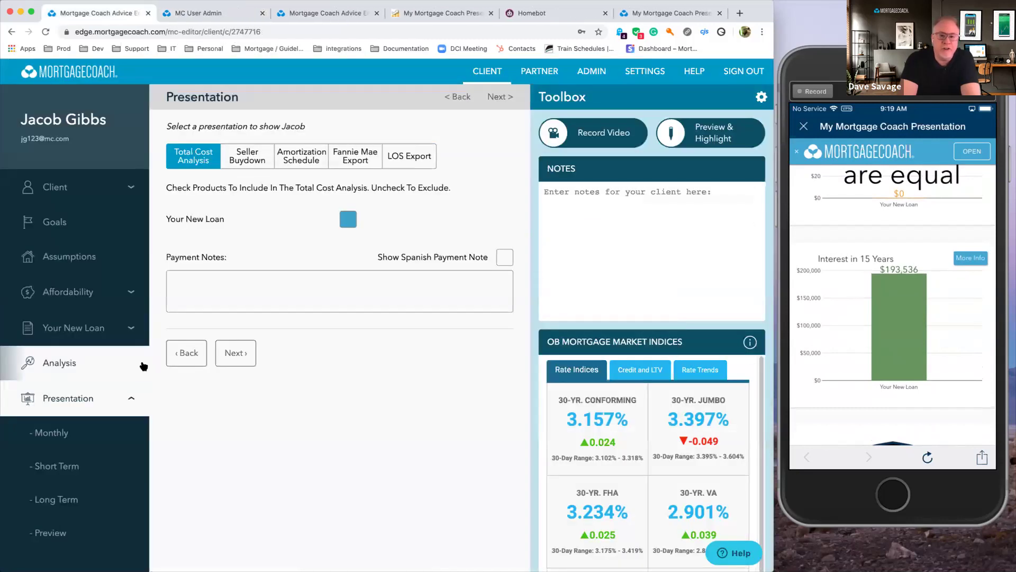
# Step: Go to the monthly costs of Your New Loan and add a second loan product from there
pyautogui.click(102, 345)
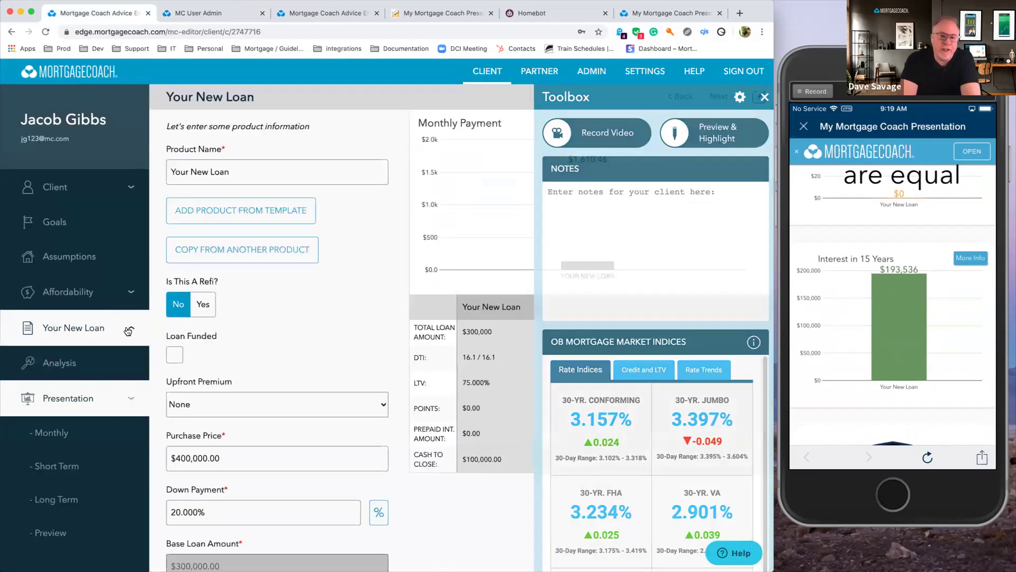
pyautogui.click(84, 411)
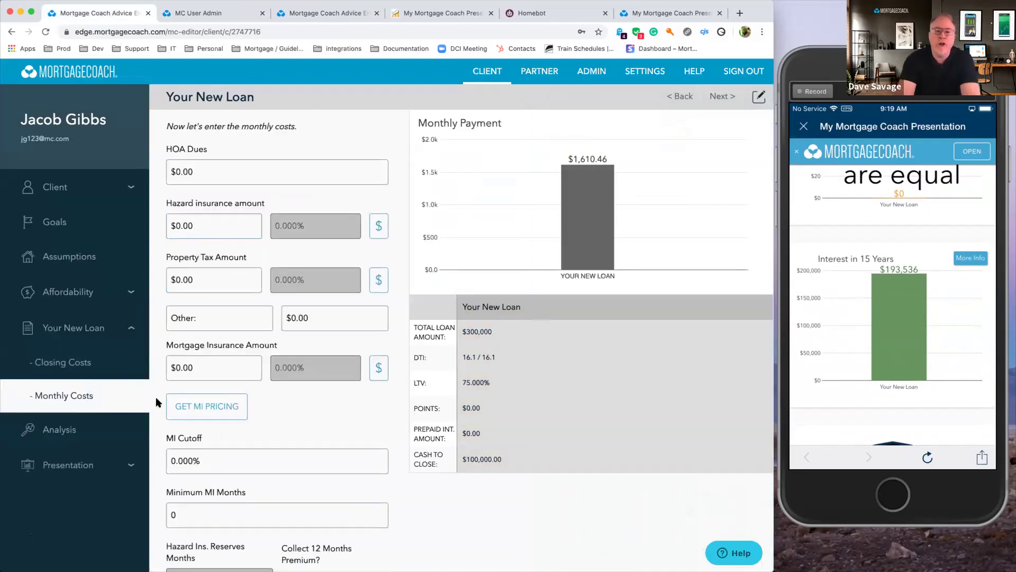
pyautogui.scroll(-5, 191, 434)
pyautogui.click(194, 454)
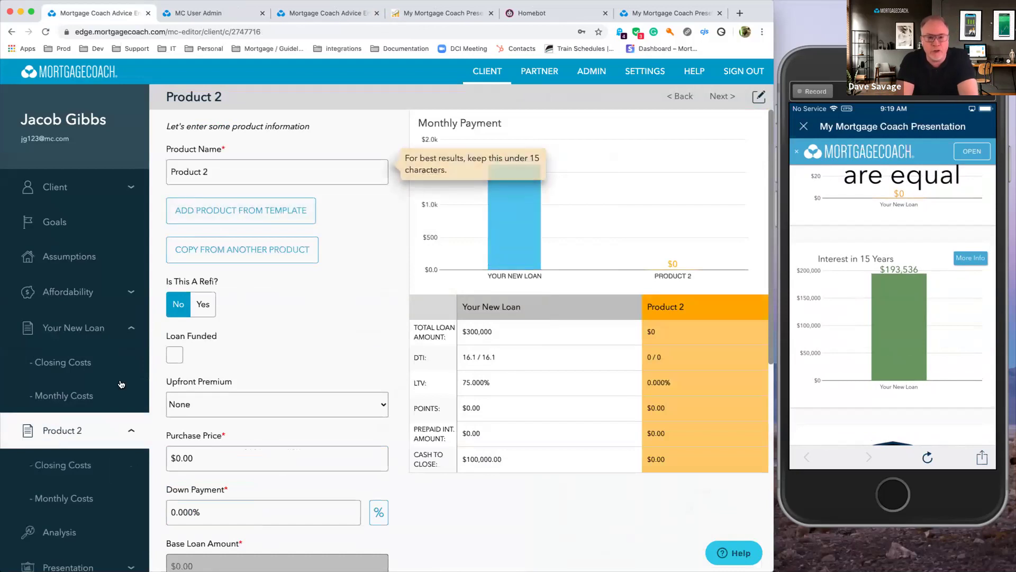
# Step: Copy the details of Your New Loan into Product 2
pyautogui.scroll(-3, 275, 456)
pyautogui.scroll(-3, 266, 463)
pyautogui.scroll(5, 220, 288)
pyautogui.click(244, 253)
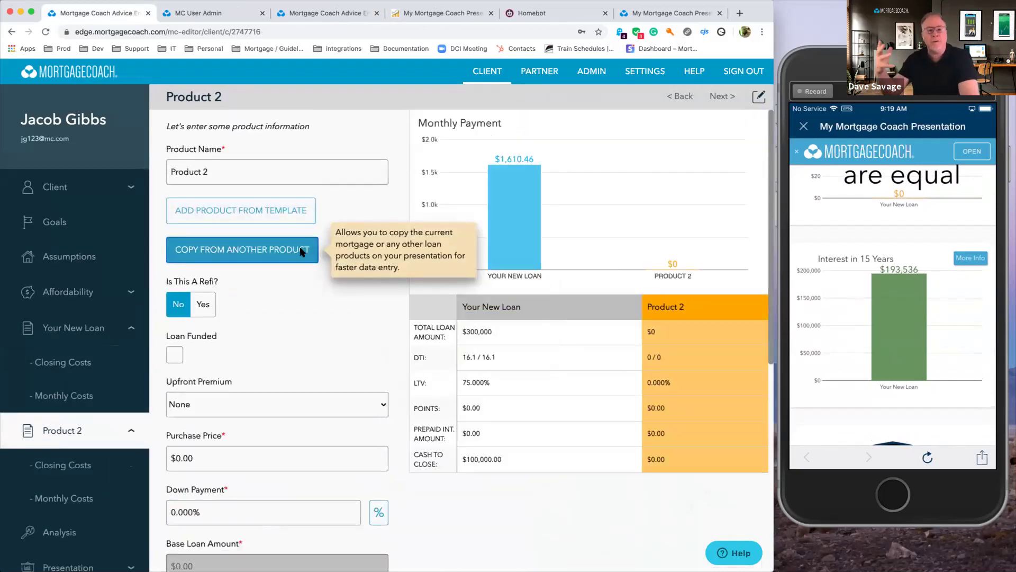
pyautogui.click(421, 373)
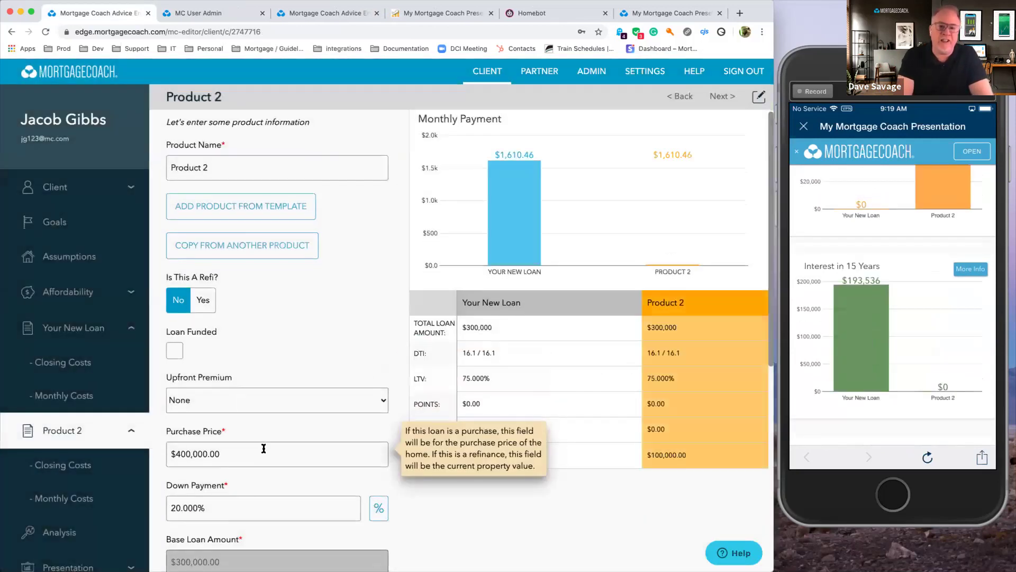
# Step: Set Product 2's interest rate to 4.75% and save it by moving on to the product's closing costs
pyautogui.scroll(-2, 252, 449)
pyautogui.scroll(-1, 248, 453)
pyautogui.click(203, 540)
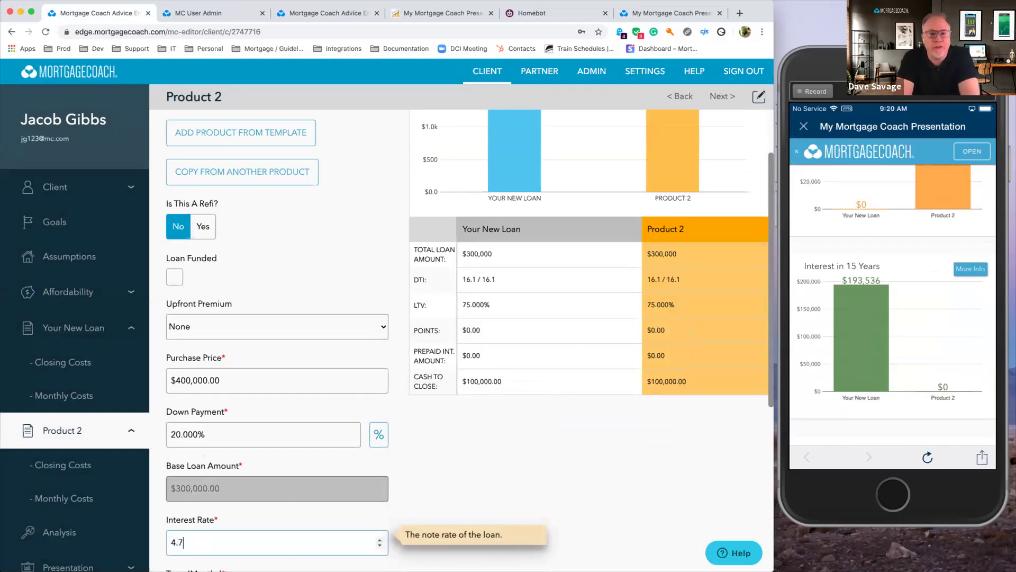
pyautogui.press('Tab')
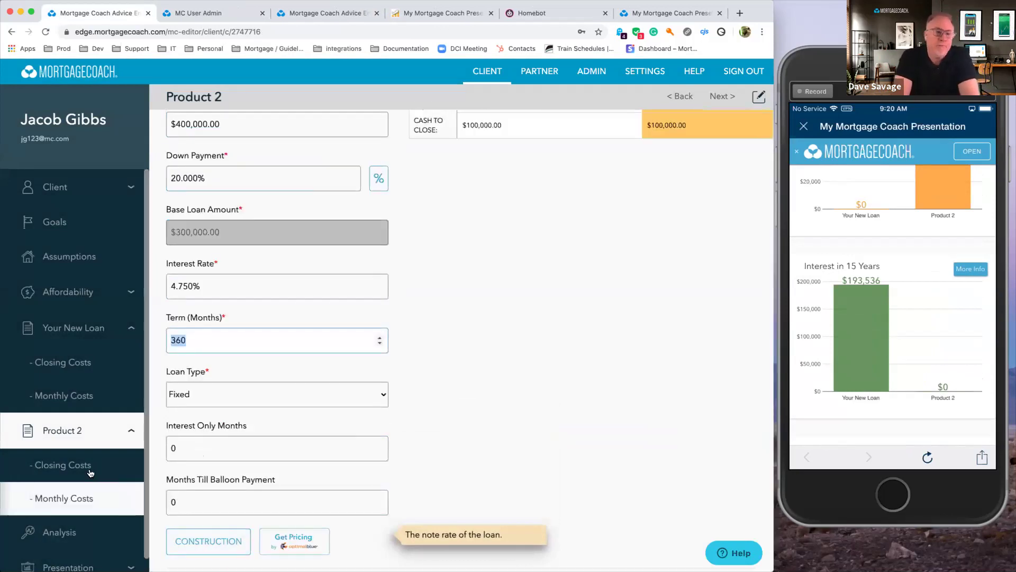
pyautogui.click(90, 472)
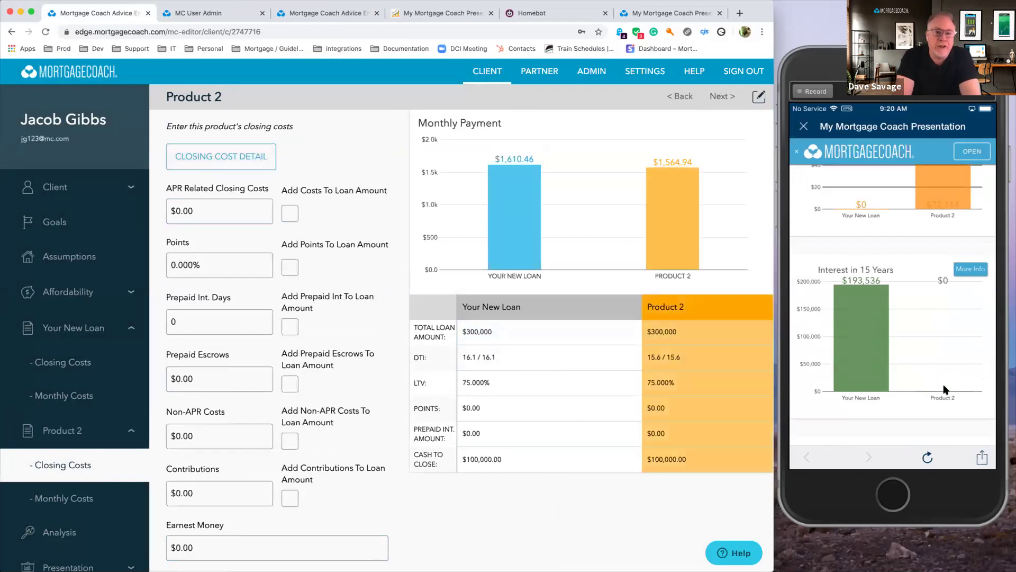
# Step: Review the updated Total Cost Analysis on the phone, comparing both loans' summary, monthly payment difference, 60-month savings and 15-year interest
pyautogui.scroll(10, 948, 376)
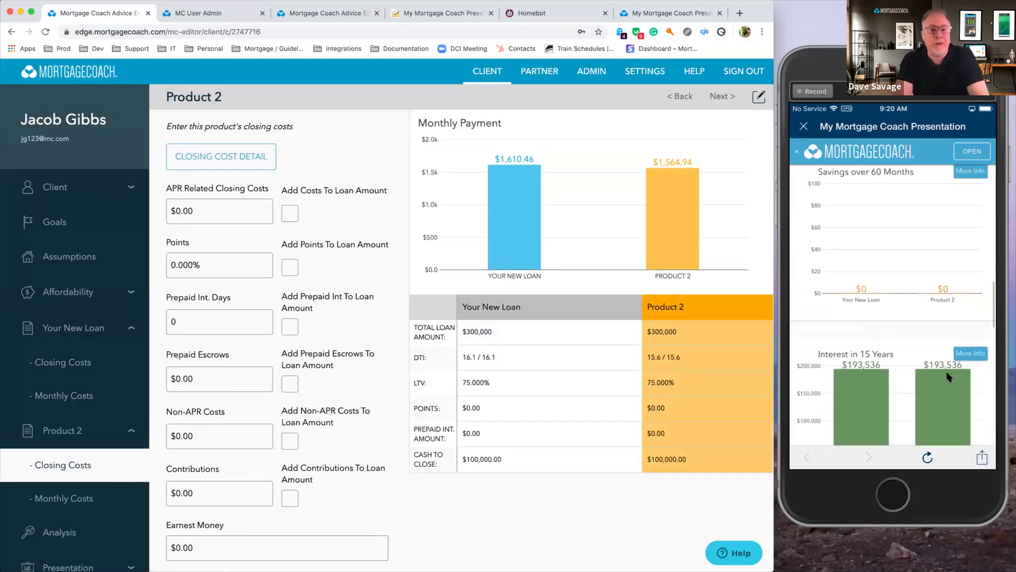
pyautogui.scroll(8, 948, 377)
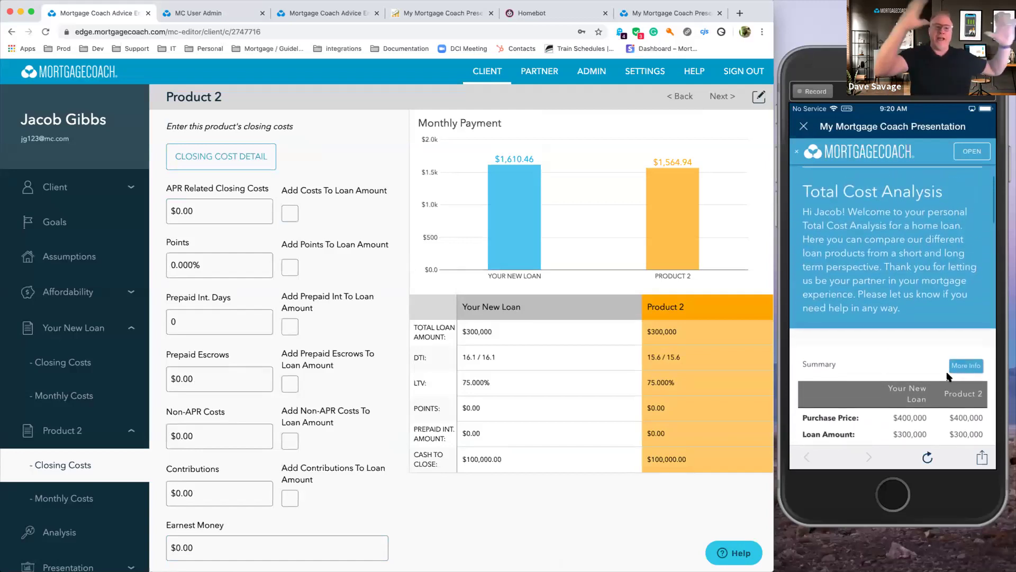
pyautogui.scroll(-6, 947, 376)
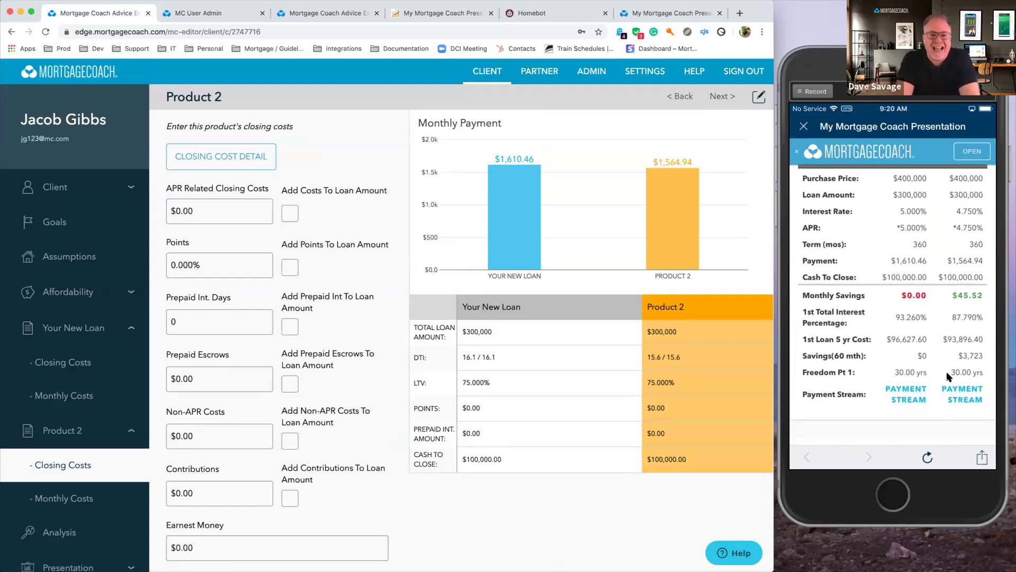
pyautogui.scroll(-5, 947, 376)
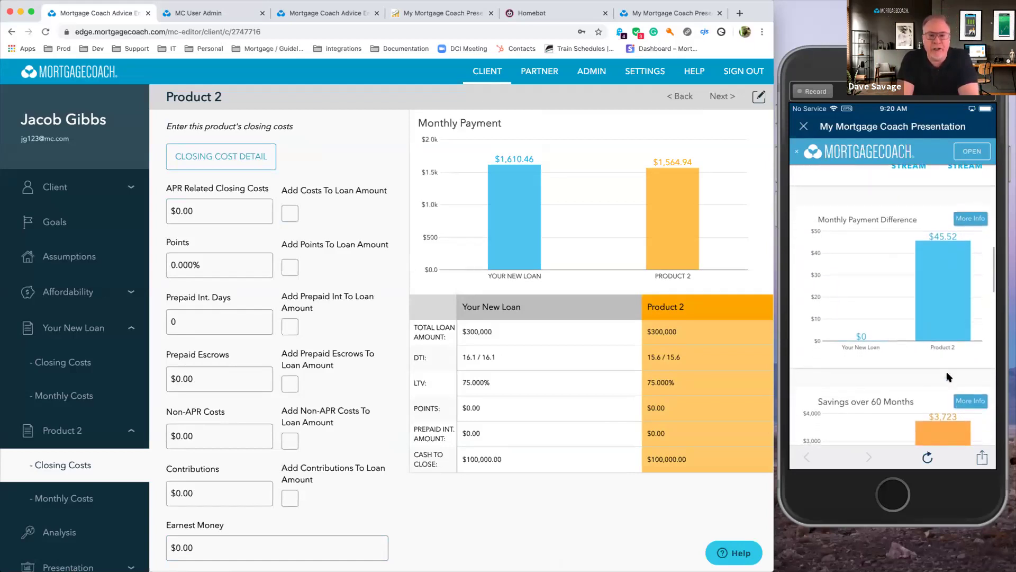
pyautogui.scroll(-3, 948, 376)
pyautogui.scroll(-2, 948, 377)
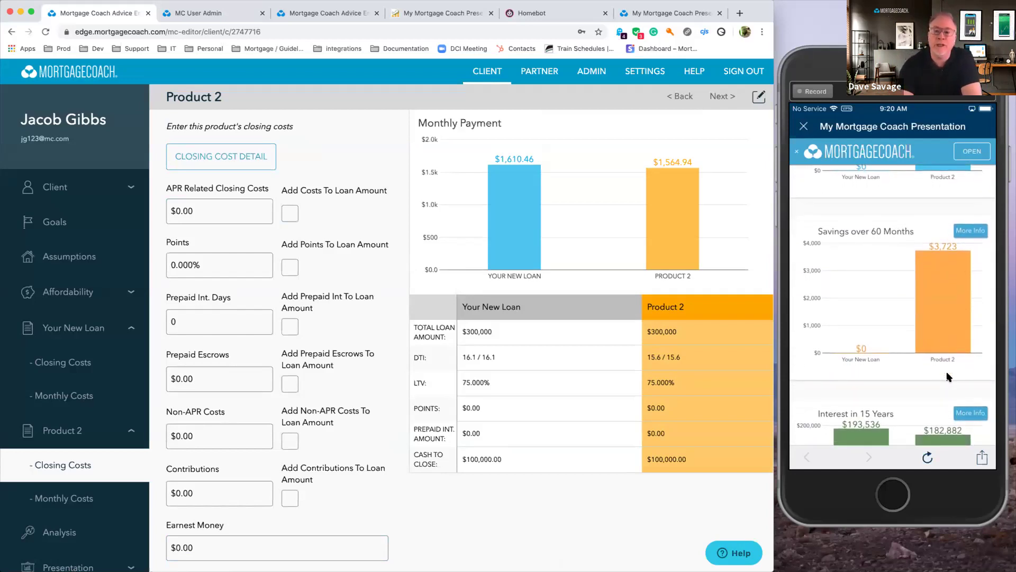
pyautogui.scroll(-5, 948, 377)
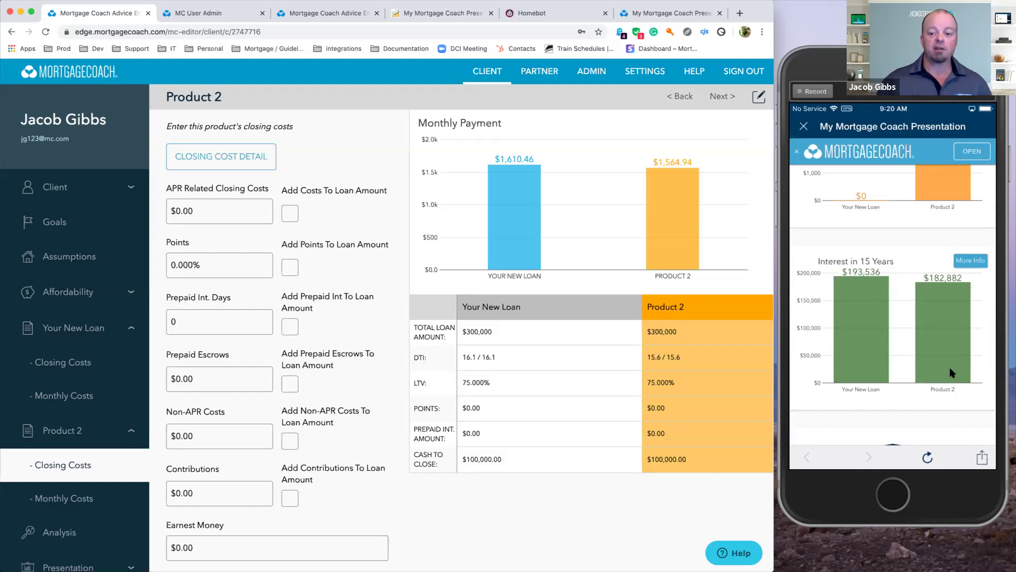
# Step: Return to the client list and compare the automated clients with the recent clients, ending on the automated ones
pyautogui.click(479, 78)
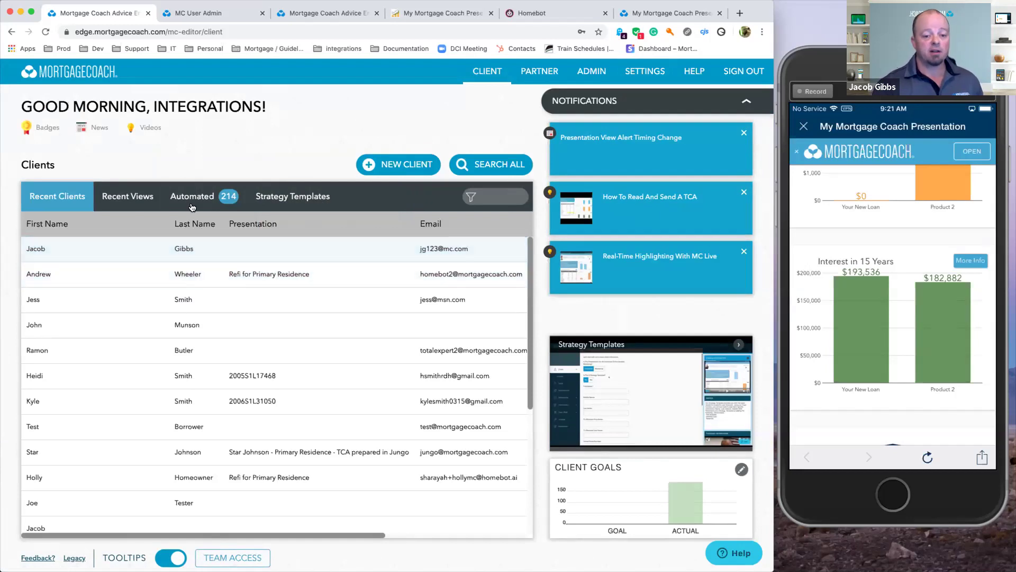
pyautogui.moveTo(188, 200)
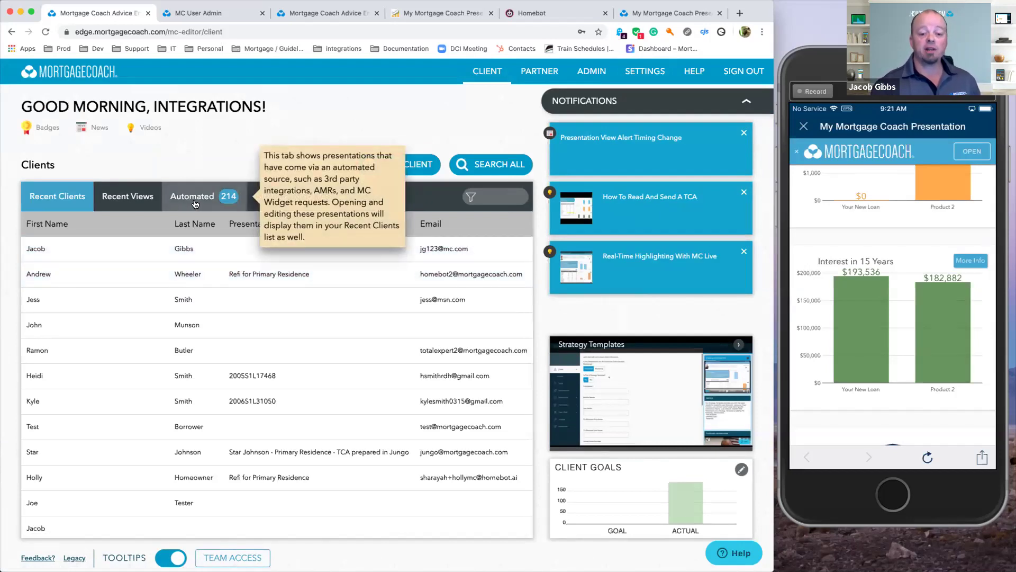
pyautogui.click(204, 200)
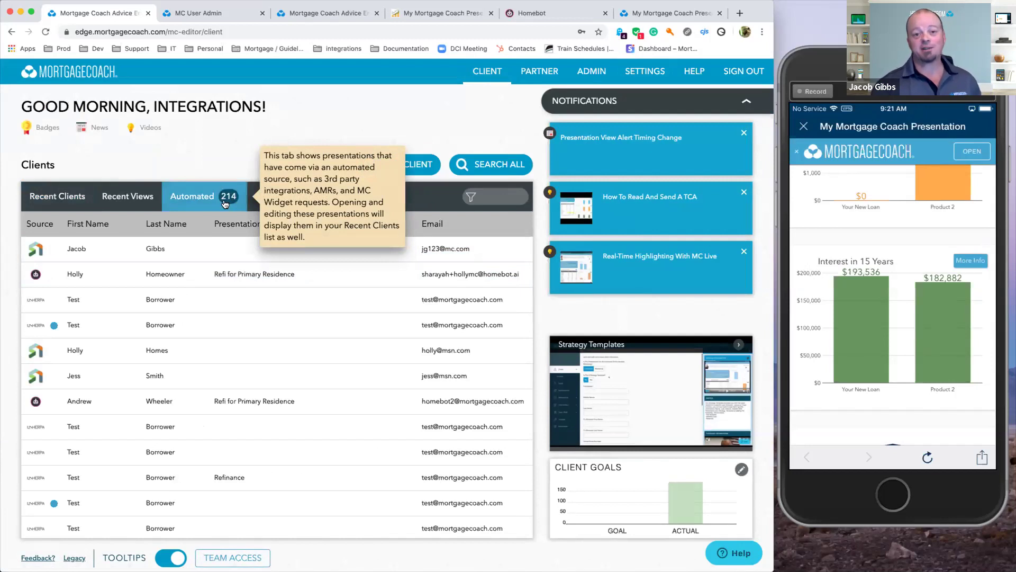
pyautogui.click(52, 329)
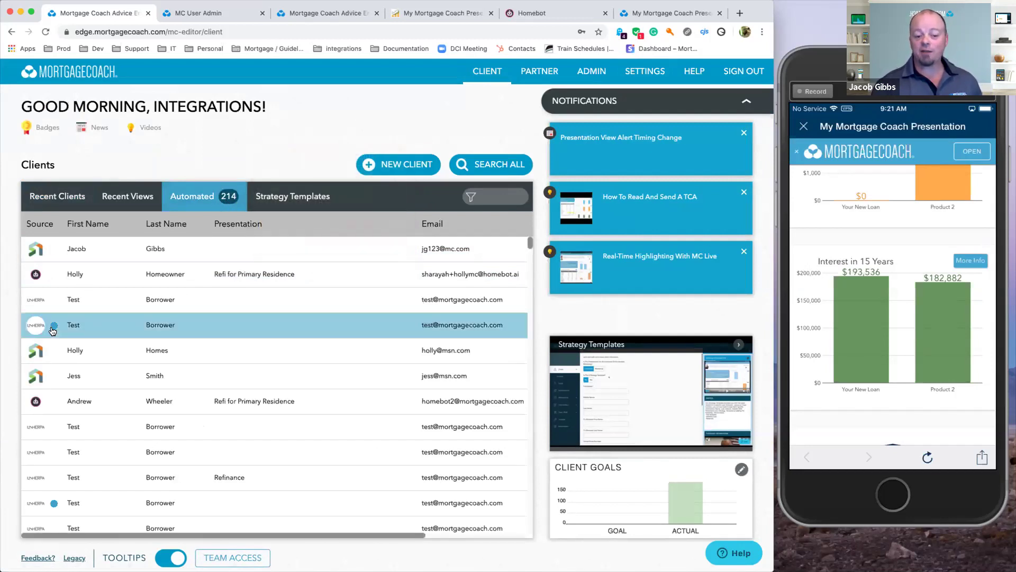
pyautogui.click(61, 256)
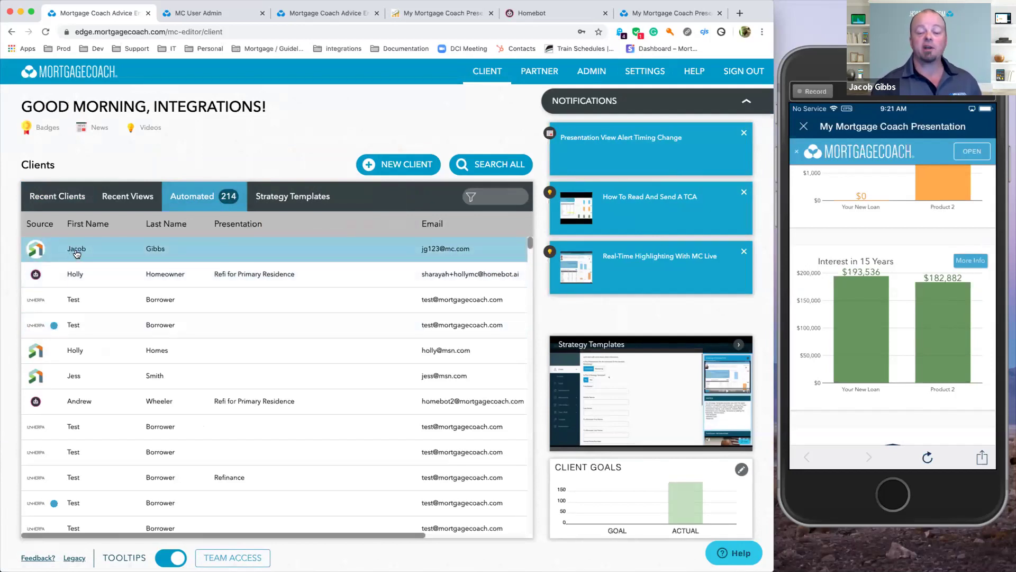
pyautogui.click(61, 205)
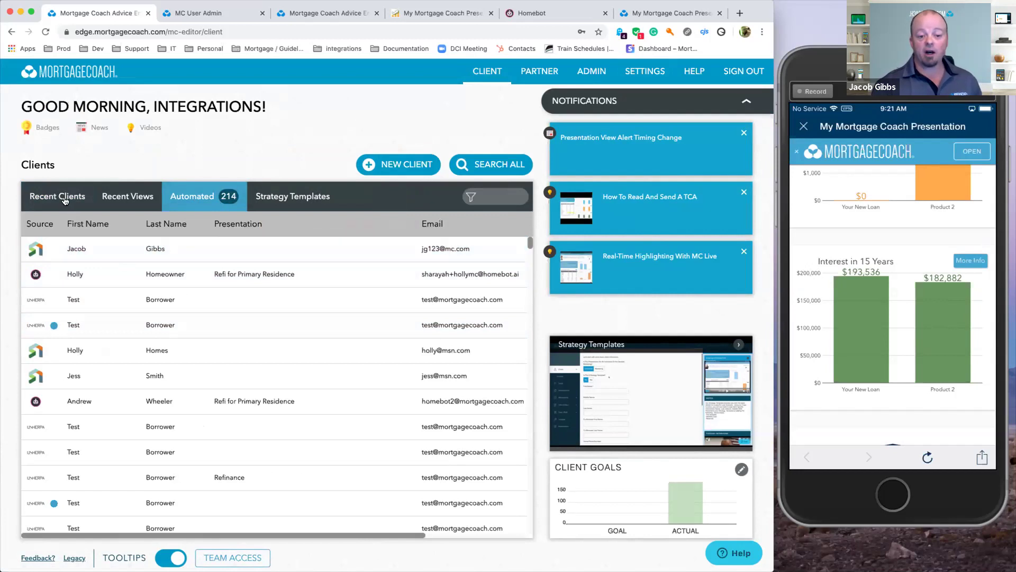
pyautogui.click(91, 252)
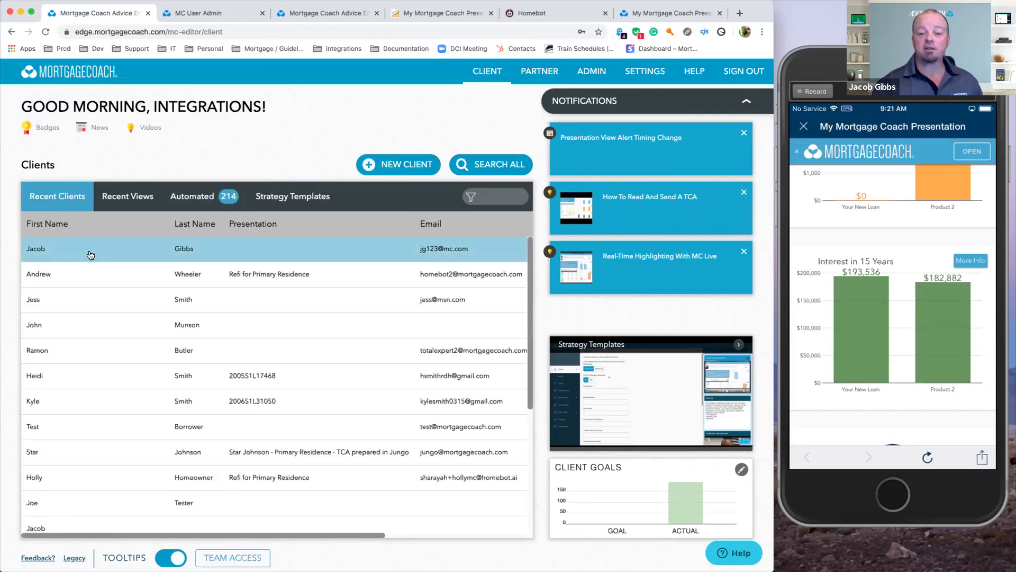
pyautogui.moveTo(188, 204)
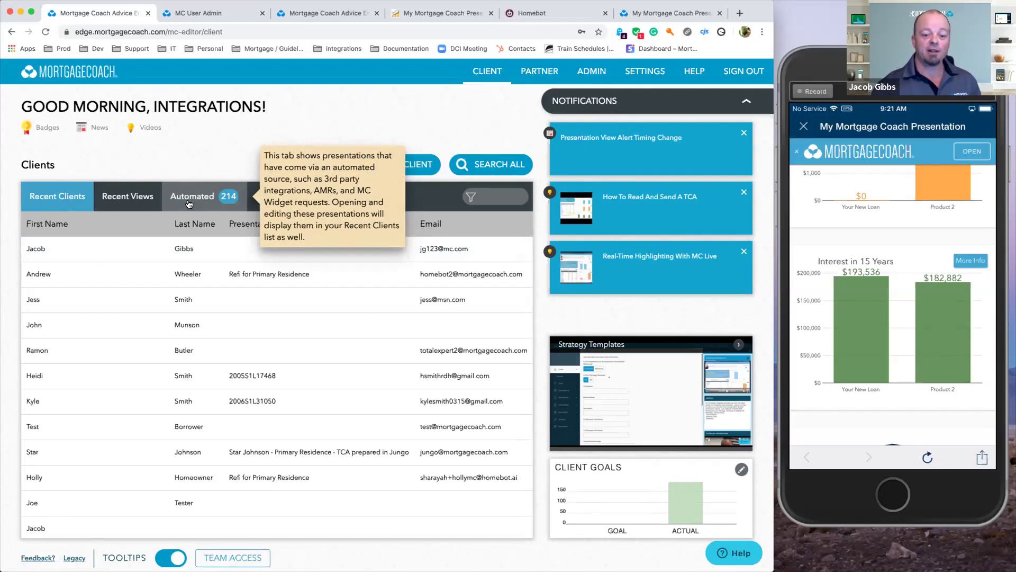
pyautogui.click(189, 204)
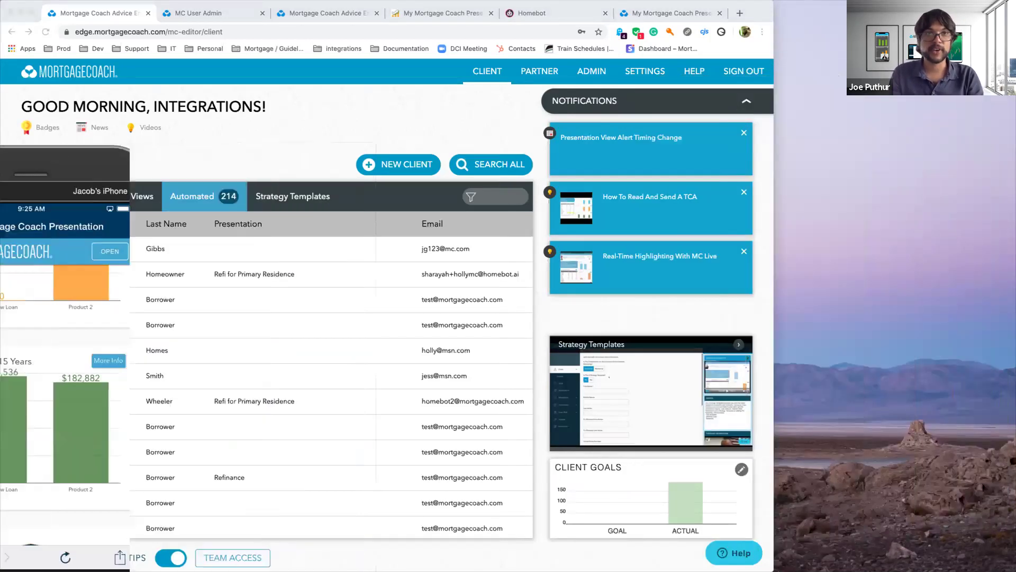
# Step: Enlarge the browser window to full width and switch to the Enterprise Edition account's recent clients list
pyautogui.click(766, 9)
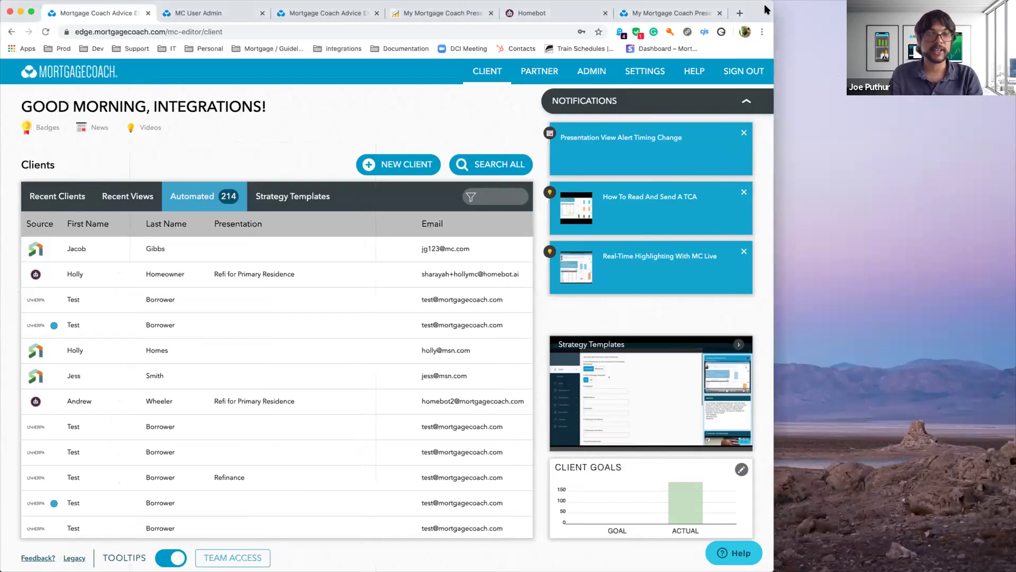
pyautogui.doubleClick(766, 9)
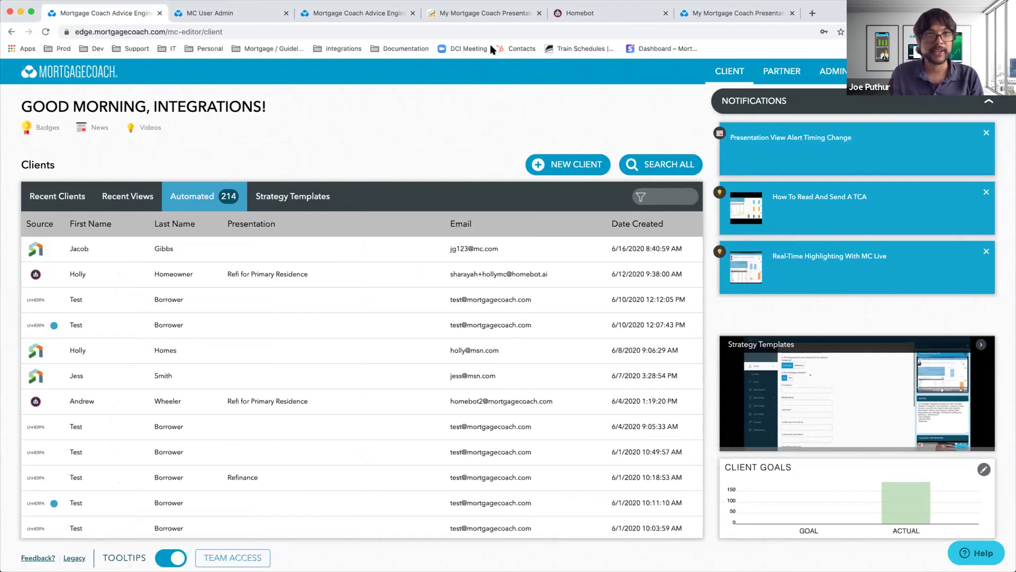
pyautogui.click(351, 15)
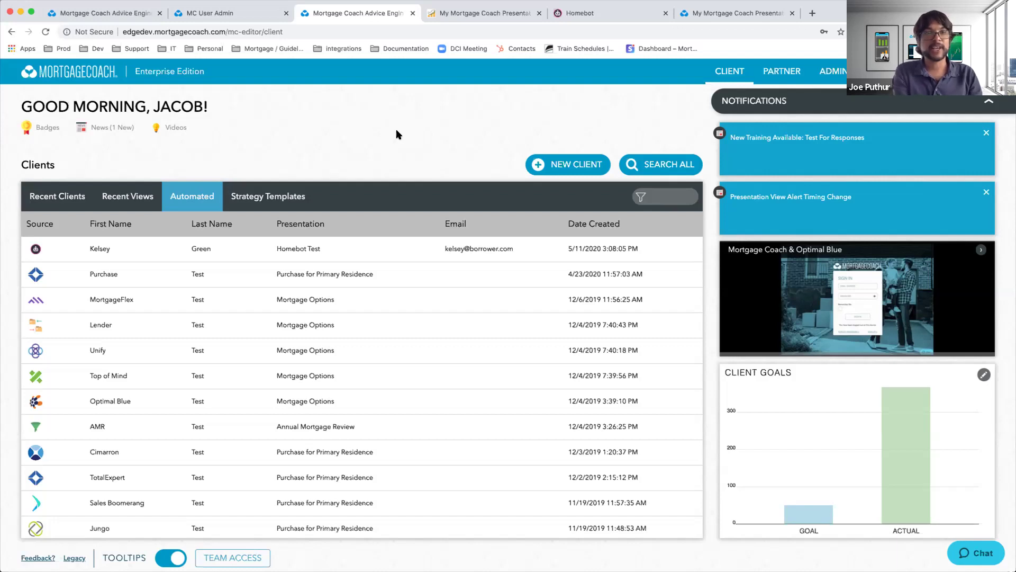
pyautogui.click(72, 206)
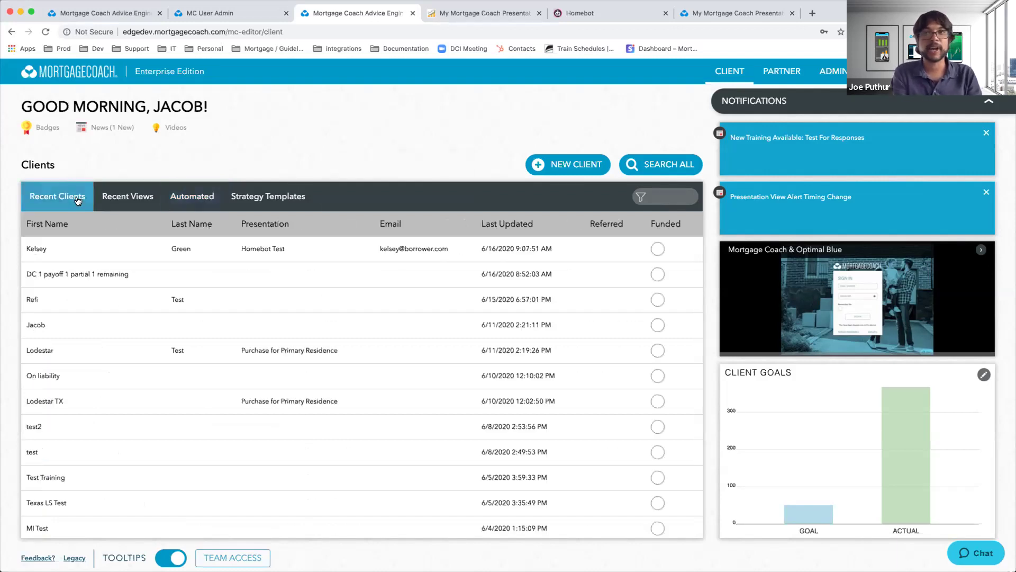
# Step: Open the client "DC 1 payoff 1 partial 1 remaining" and bring up the current liabilities under the Pay Off My Debts goal
pyautogui.click(127, 275)
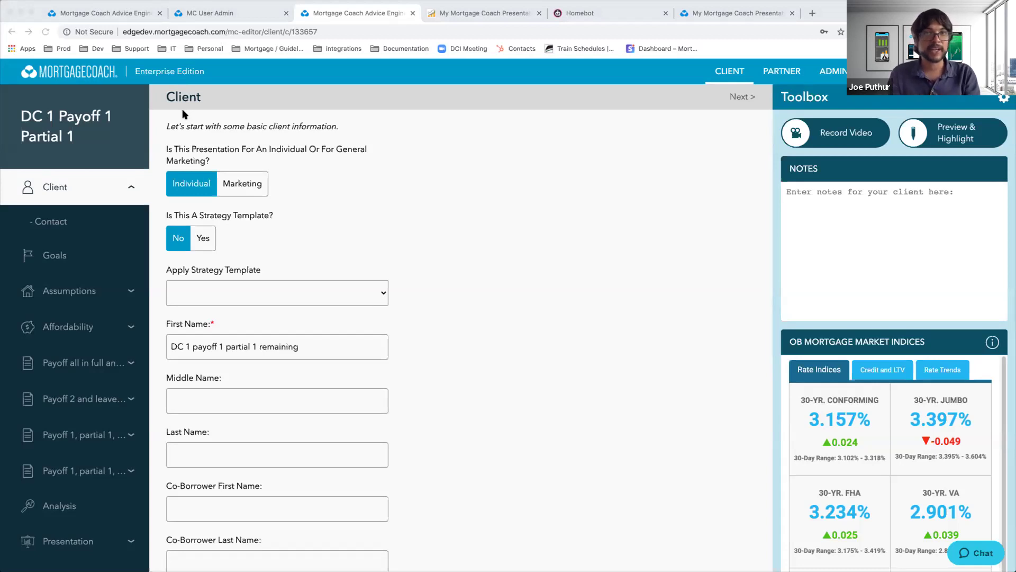
pyautogui.click(62, 219)
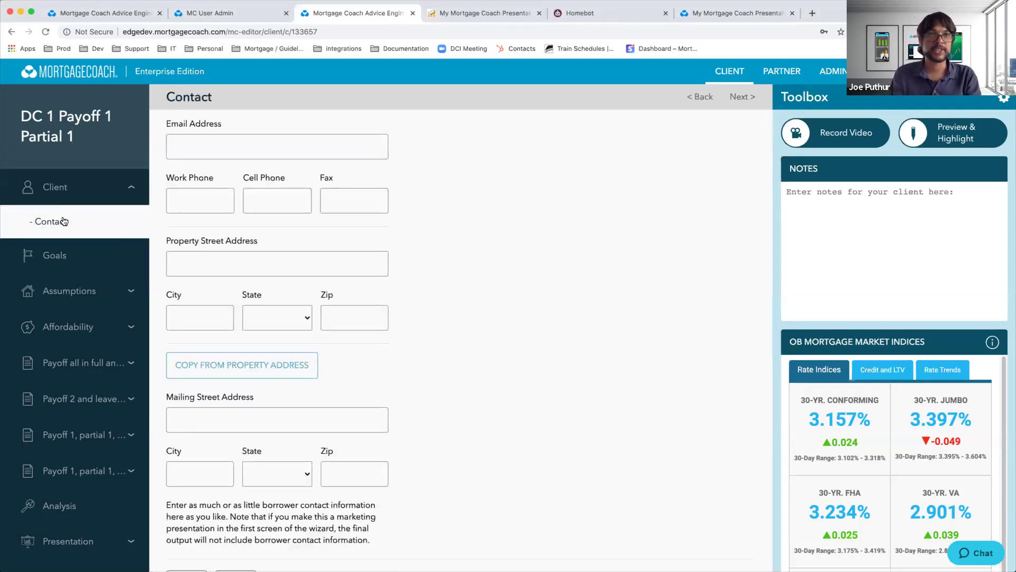
pyautogui.click(49, 261)
pyautogui.moveTo(213, 224)
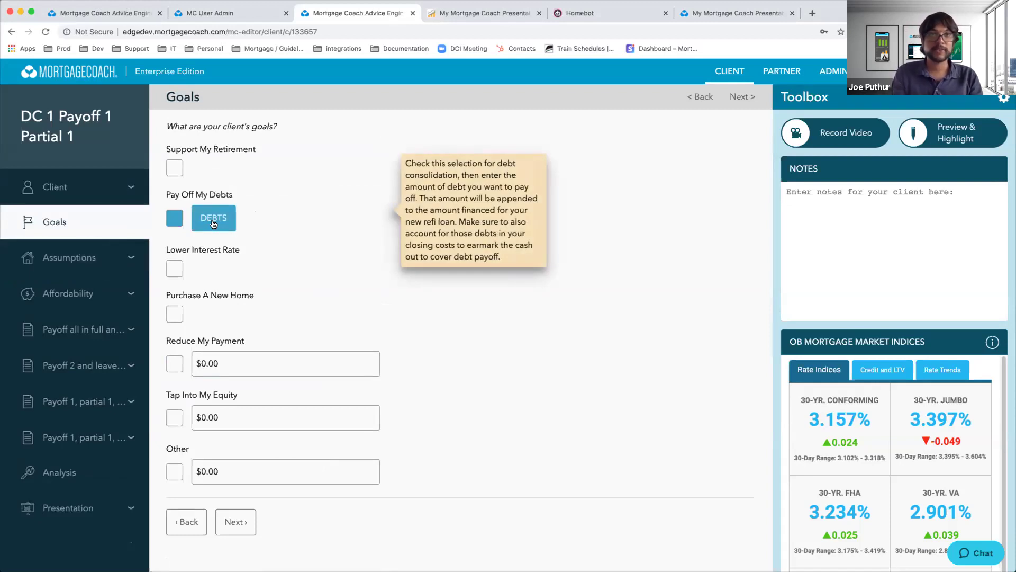
pyautogui.click(213, 222)
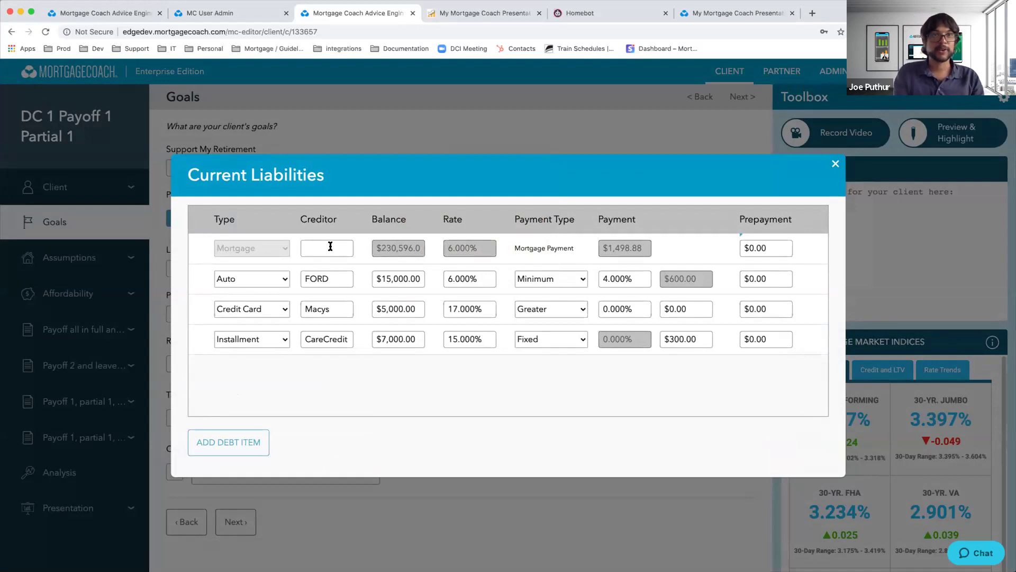
# Step: Examine the FORD auto debt's type options, balance, rate and payment type options, and close the current liabilities without changing anything
pyautogui.click(286, 278)
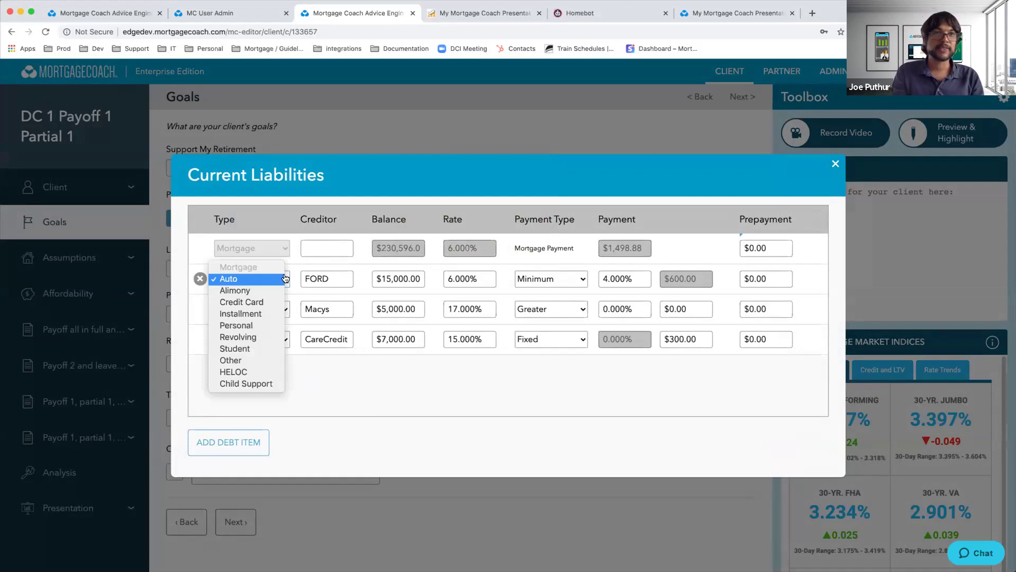
pyautogui.click(389, 377)
pyautogui.click(407, 279)
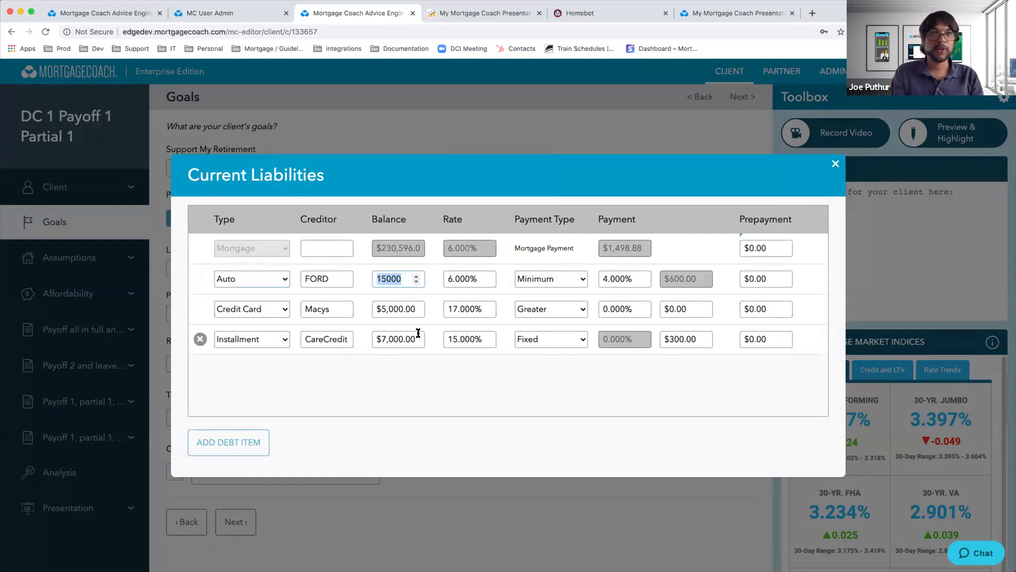
pyautogui.click(477, 279)
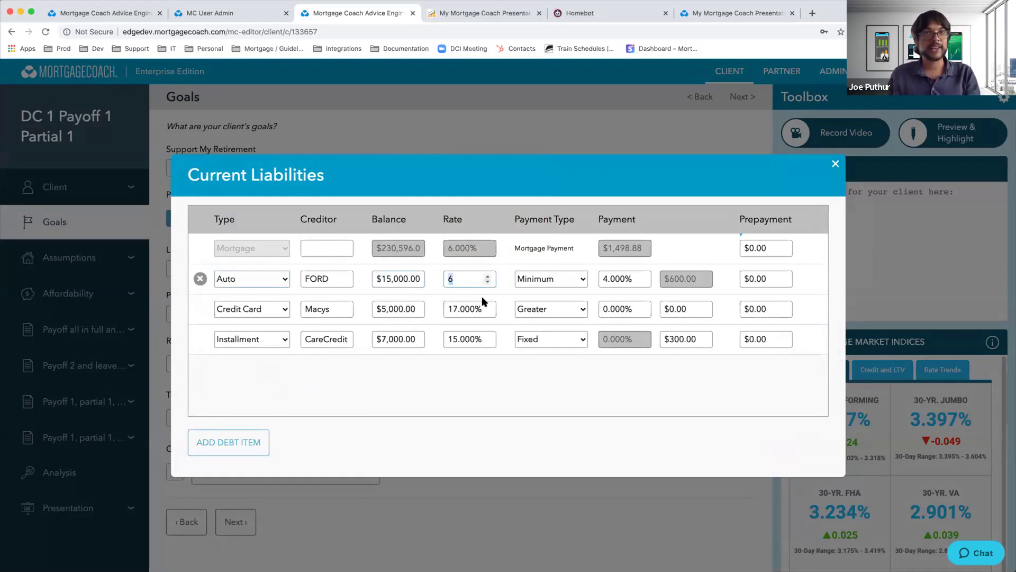
pyautogui.click(580, 282)
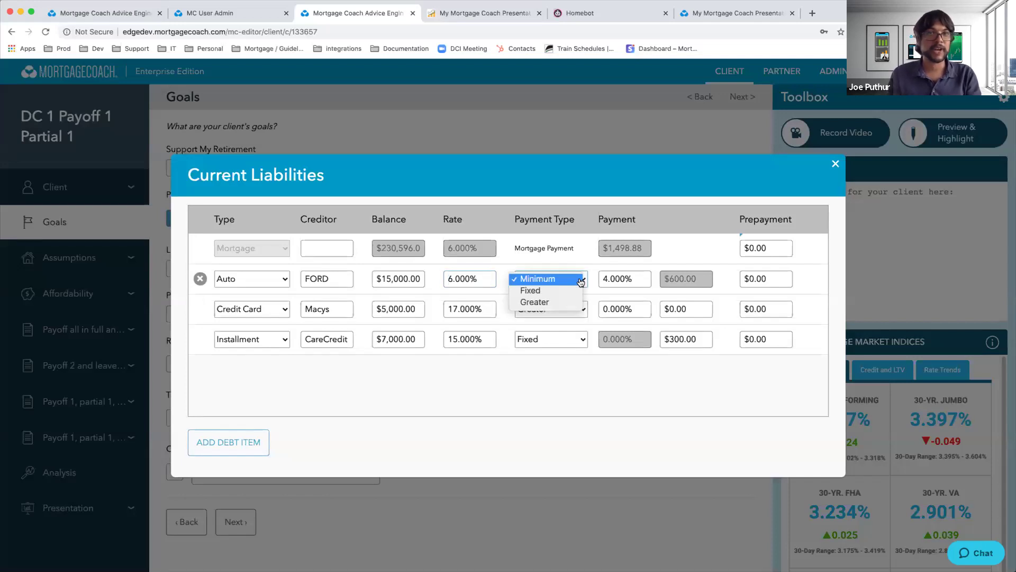
pyautogui.click(580, 279)
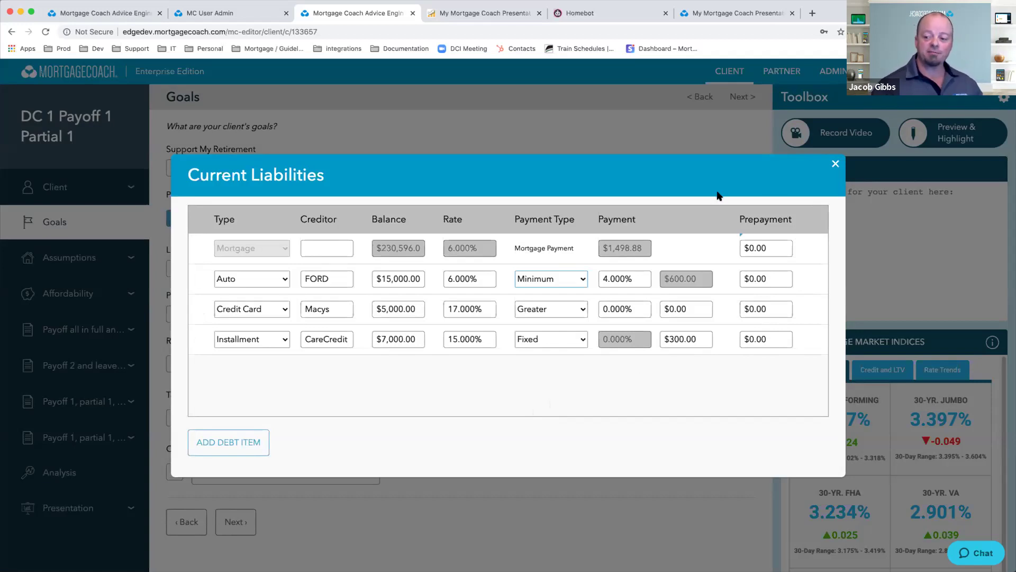
pyautogui.click(836, 164)
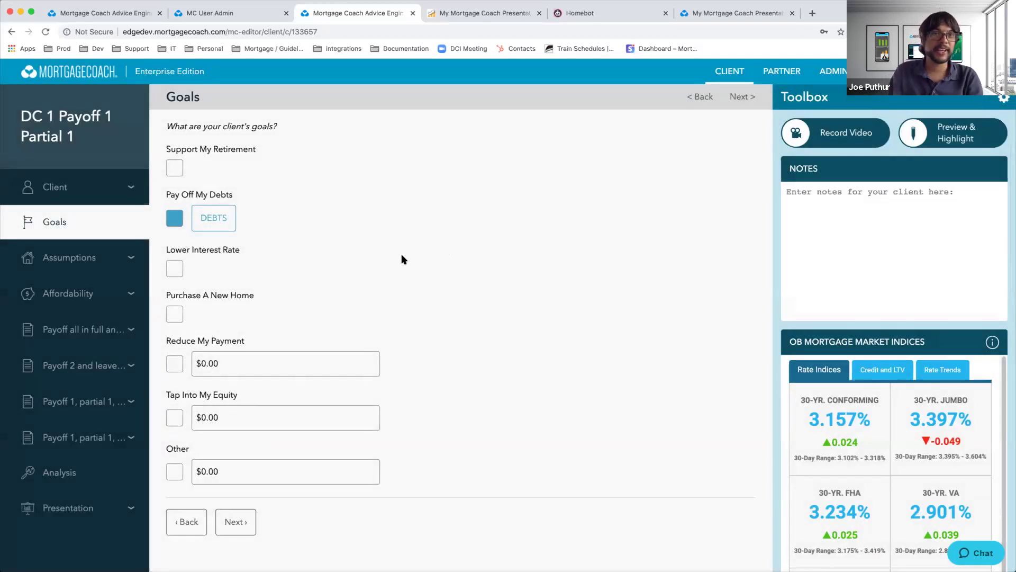
# Step: Open the product liabilities of the "Payoff all in full and finance" loan product
pyautogui.moveTo(210, 226)
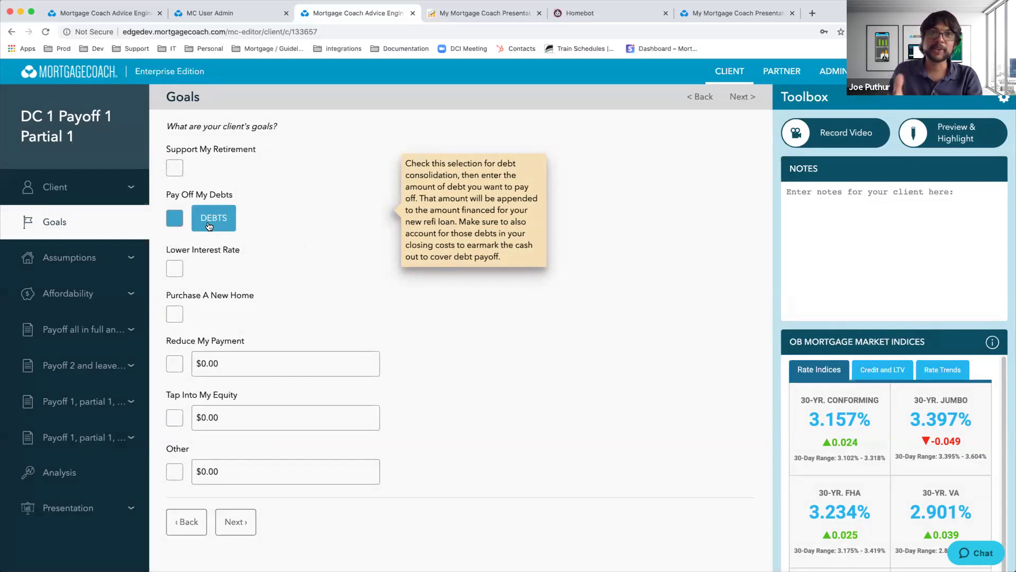
pyautogui.click(91, 332)
pyautogui.scroll(-4, 304, 332)
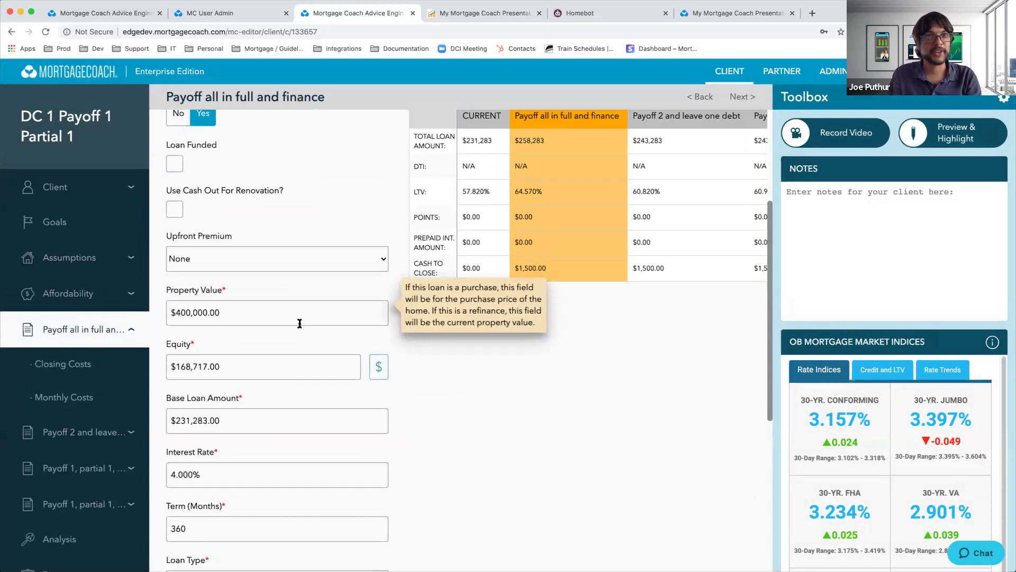
pyautogui.scroll(-5, 283, 348)
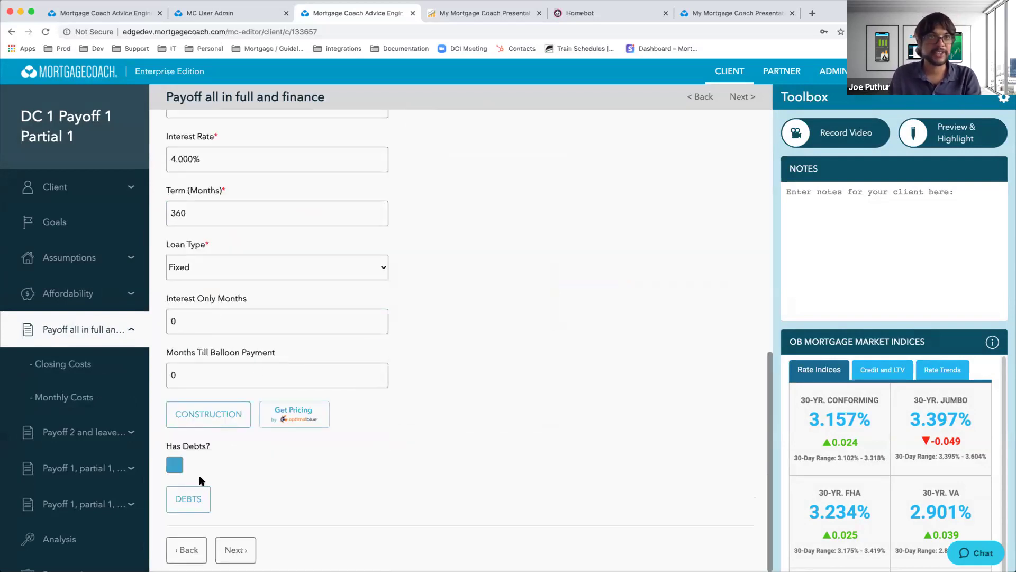
pyautogui.click(195, 499)
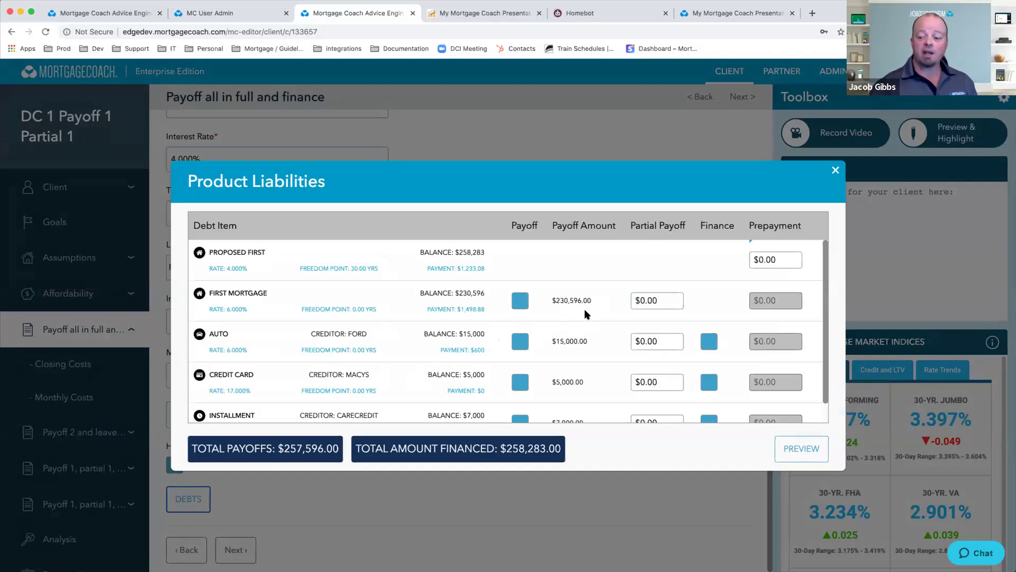
# Step: Review the payoff, partial payoff, finance and prepayment settings for each debt in the product liabilities
pyautogui.scroll(-1, 583, 311)
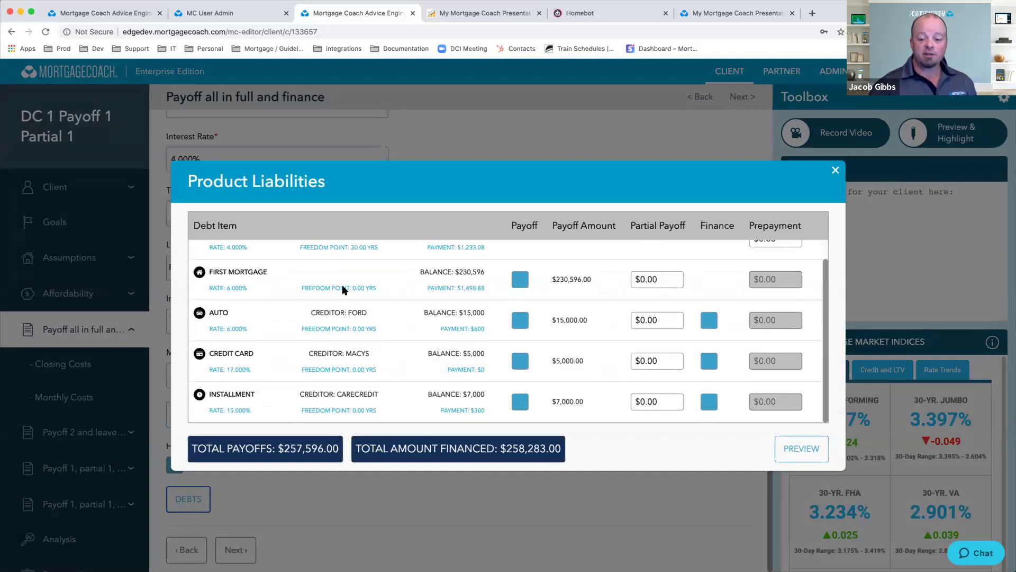
pyautogui.scroll(1, 293, 269)
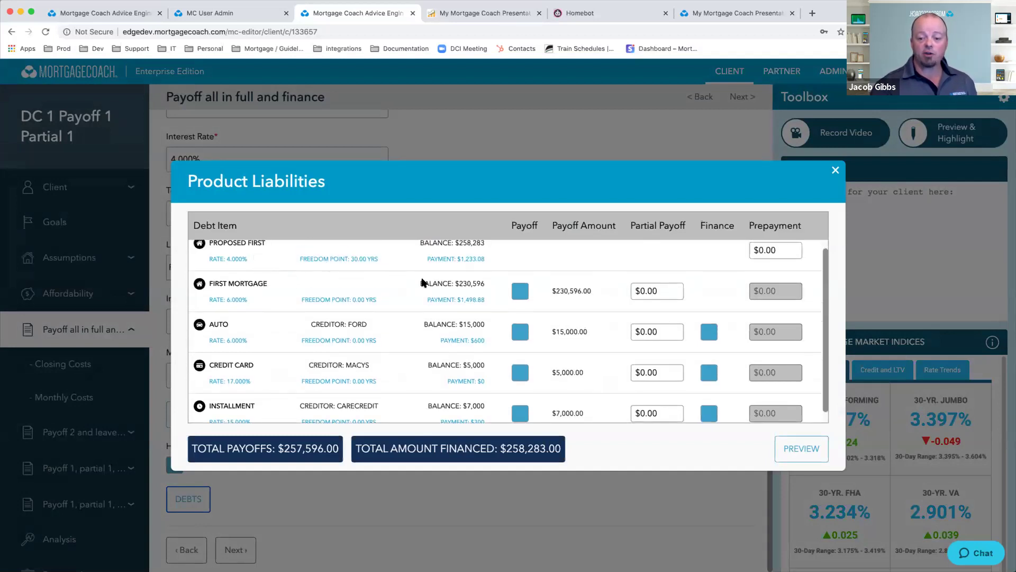
pyautogui.scroll(1, 422, 282)
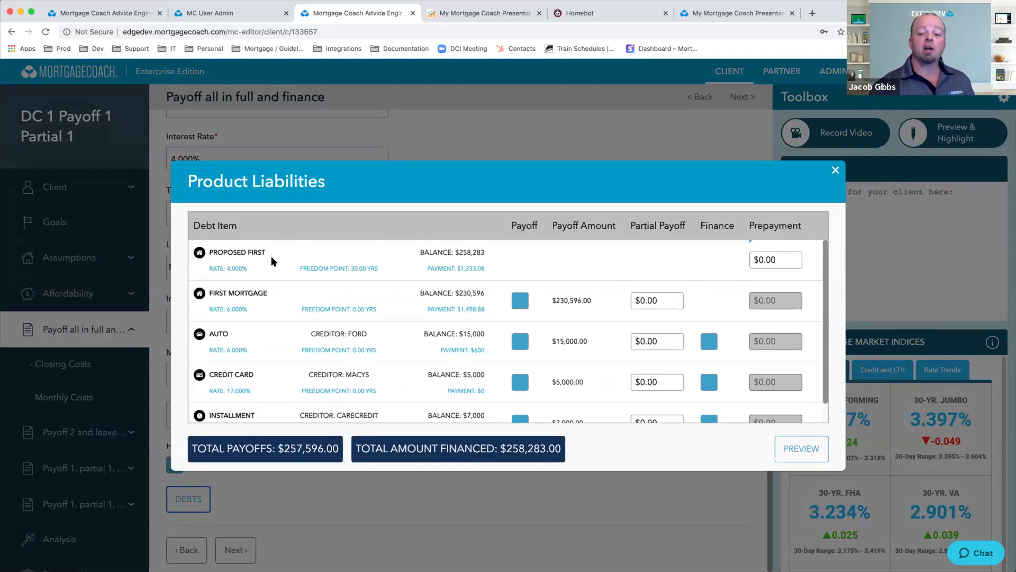
pyautogui.scroll(-1, 337, 297)
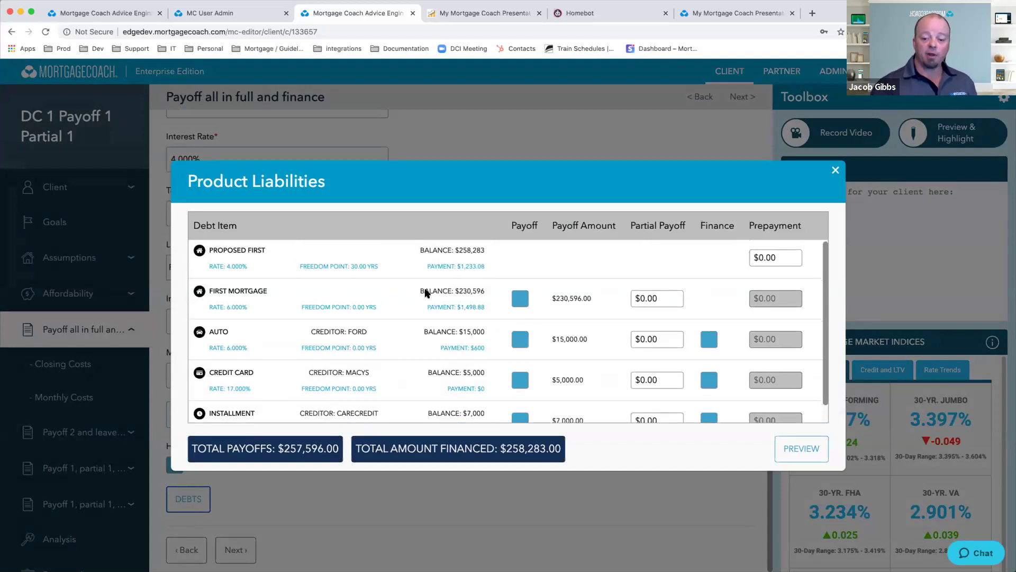
pyautogui.scroll(-1, 406, 301)
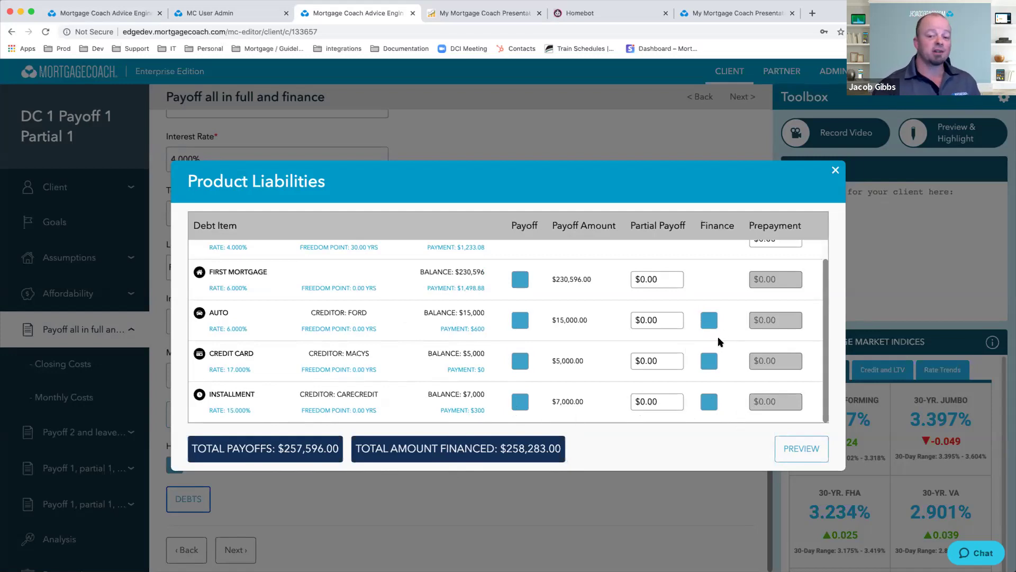
# Step: Preview the debt consolidation report and examine its debt distribution, debt freedom timelines, total interest and estimated savings
pyautogui.click(782, 446)
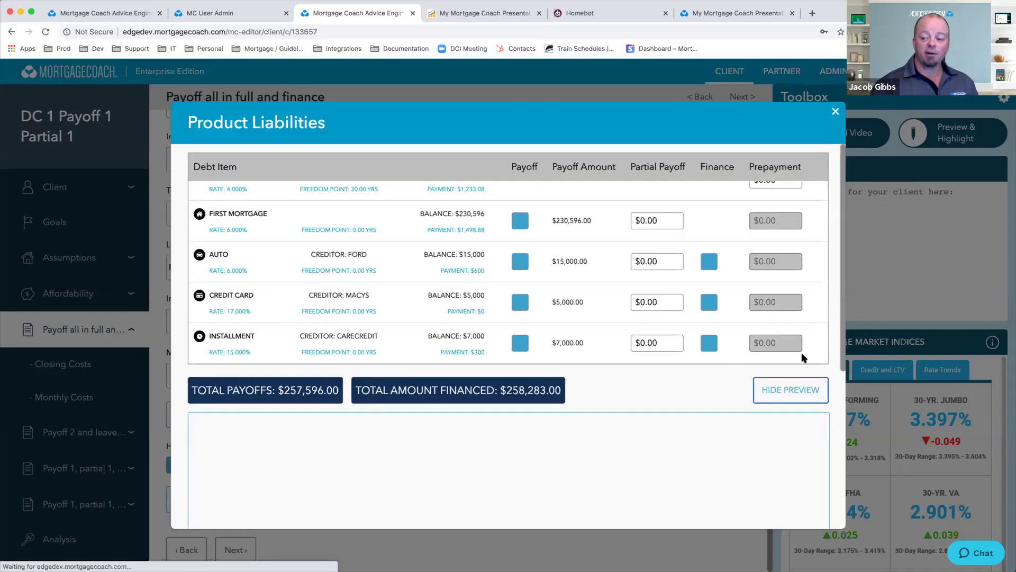
pyautogui.scroll(-3, 802, 352)
pyautogui.moveTo(844, 256); pyautogui.dragTo(850, 356)
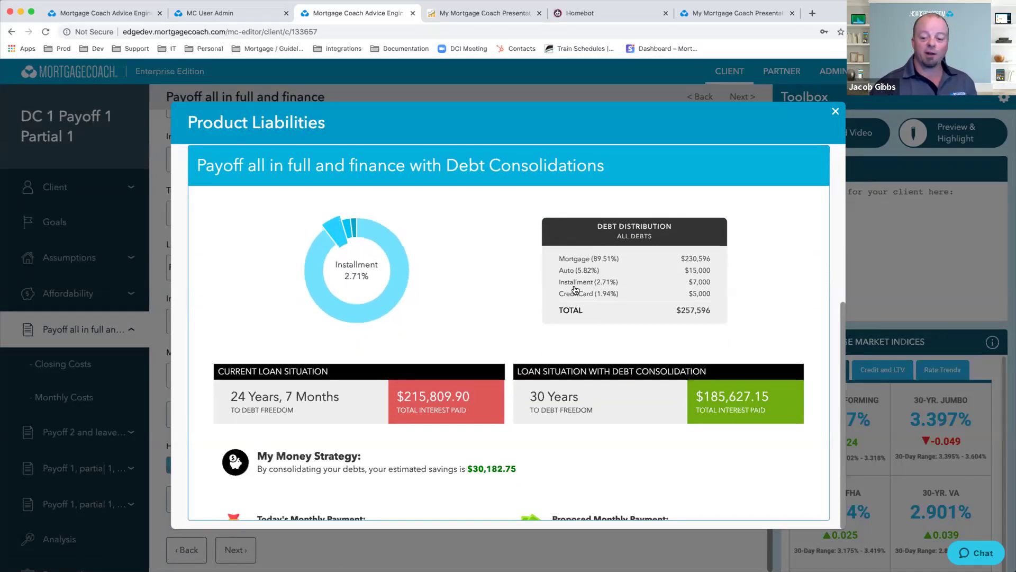
pyautogui.scroll(-5, 564, 292)
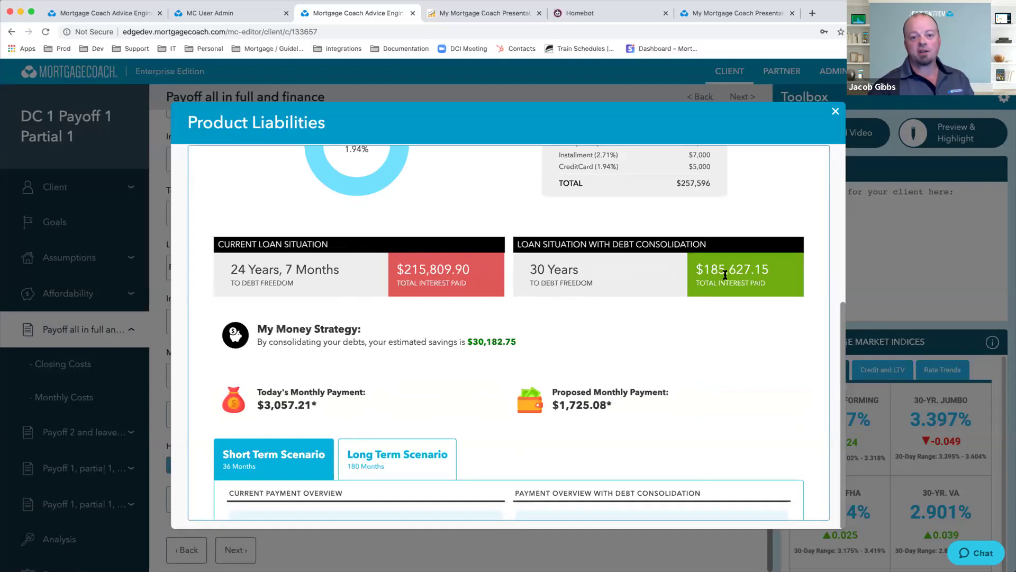
pyautogui.scroll(-3, 642, 302)
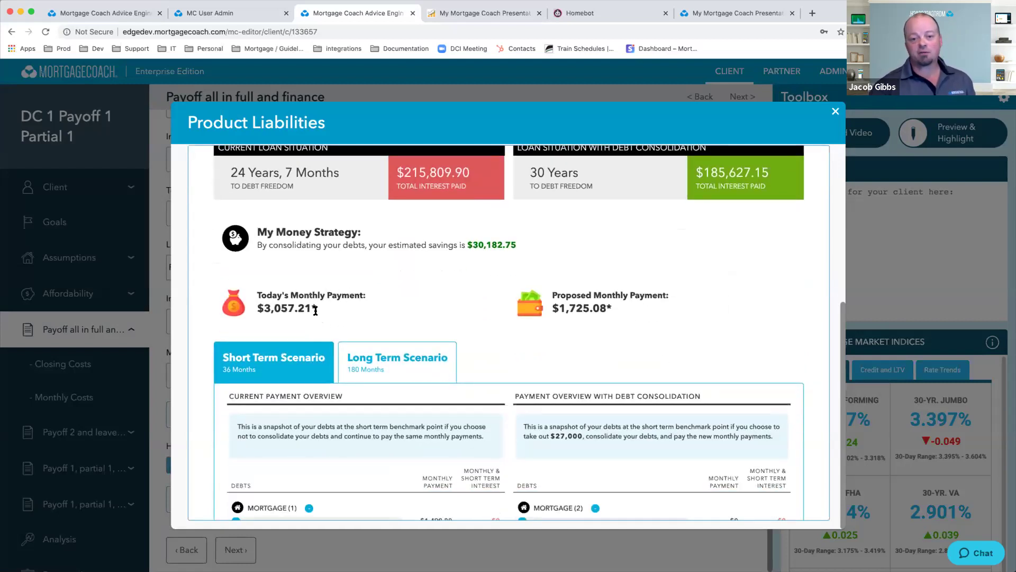
# Step: Highlight today's monthly payment and the proposed monthly payment in the preview to compare them
pyautogui.tripleClick(273, 307)
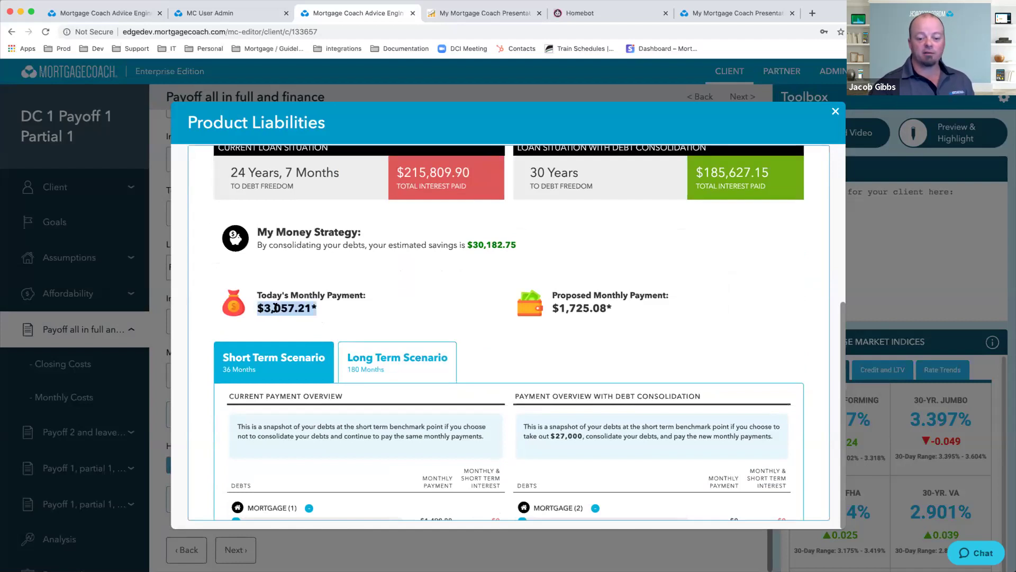
pyautogui.click(604, 309)
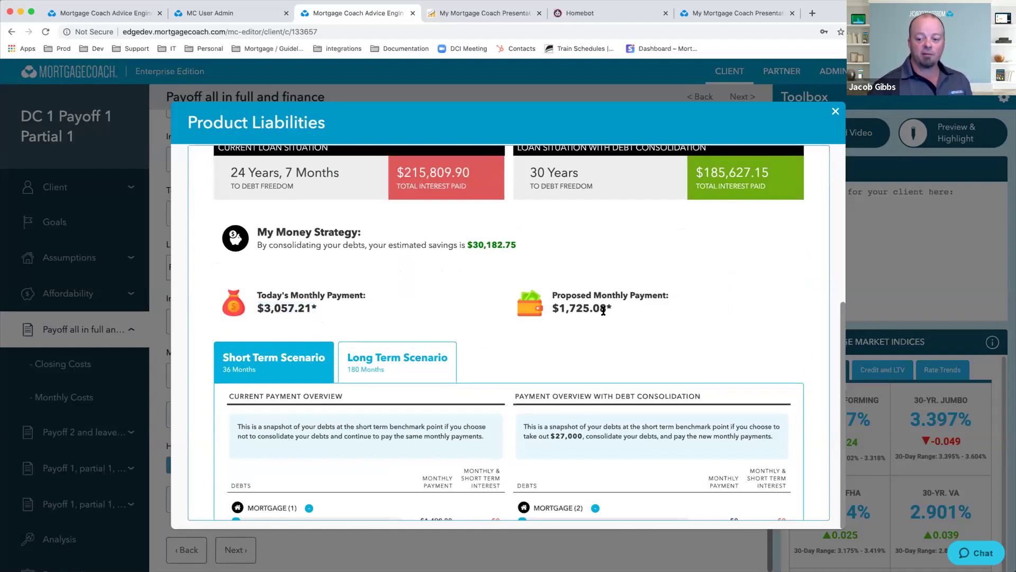
pyautogui.moveTo(613, 308); pyautogui.dragTo(565, 322)
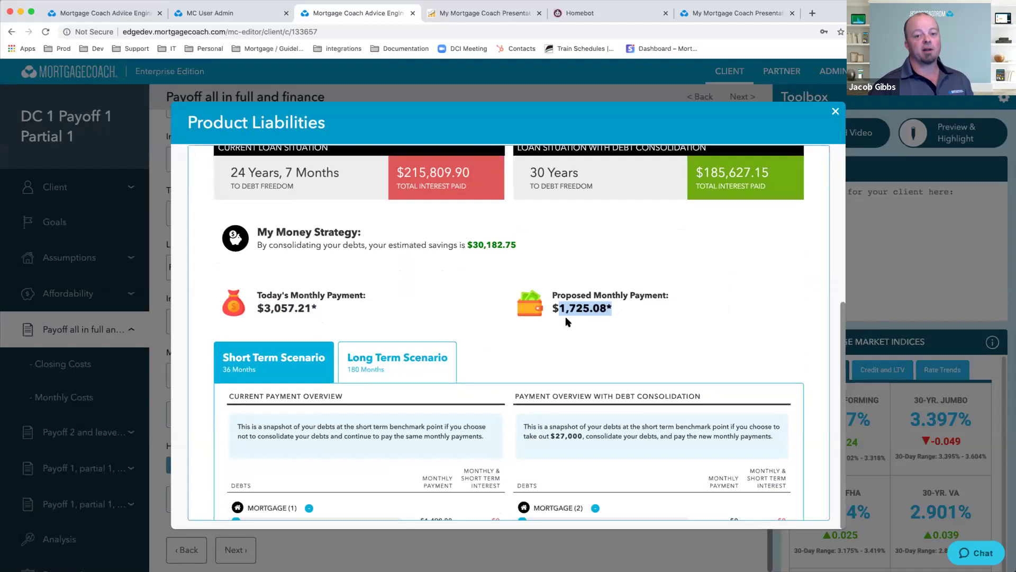
# Step: Compare the 36-month short term scenario's current and consolidated debts, highlighting the auto loan and its monthly payment, and close the product liabilities
pyautogui.scroll(-3, 469, 341)
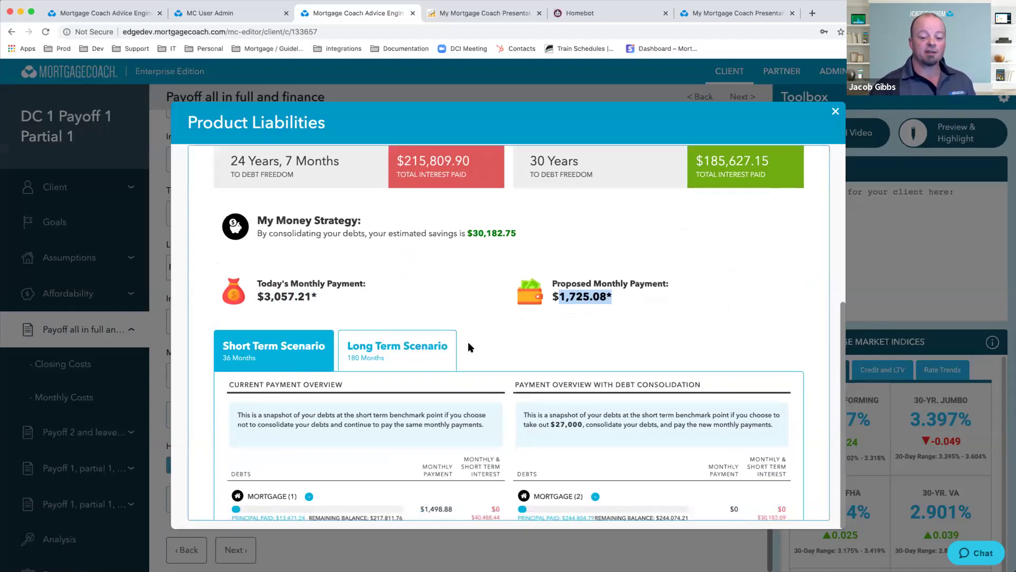
pyautogui.scroll(-1, 468, 349)
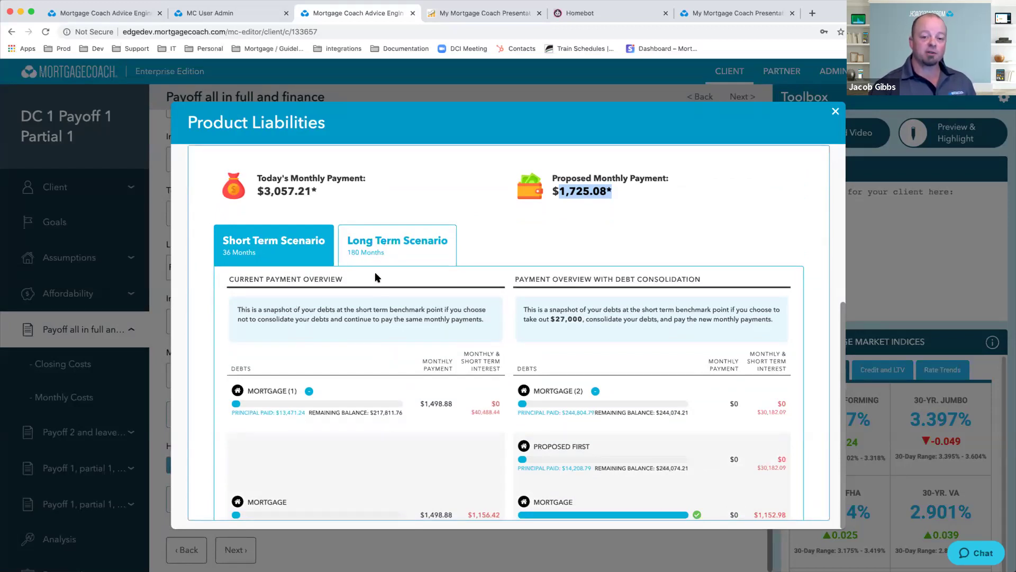
pyautogui.scroll(-2, 383, 317)
pyautogui.scroll(-3, 383, 317)
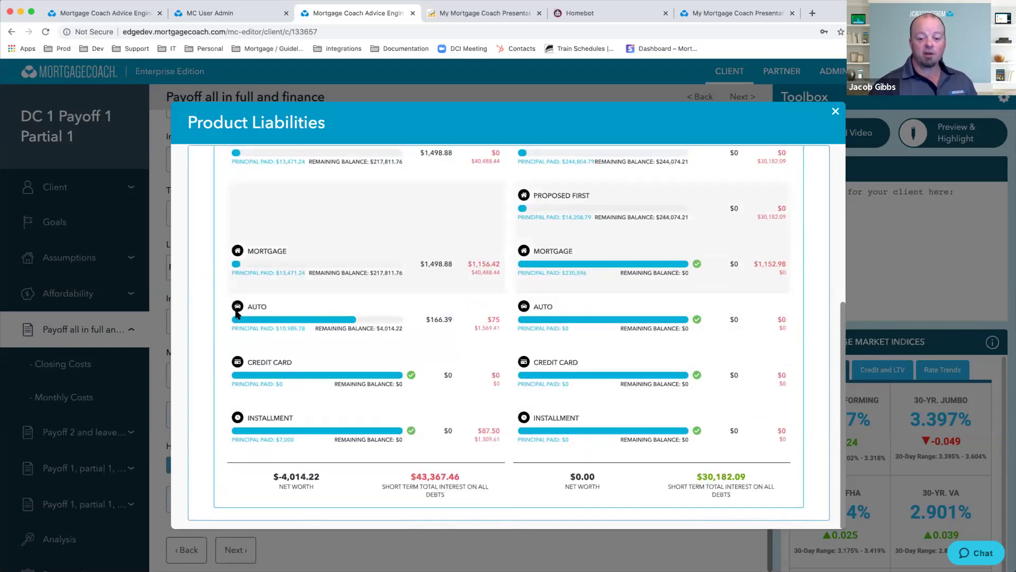
pyautogui.moveTo(245, 307); pyautogui.dragTo(276, 309)
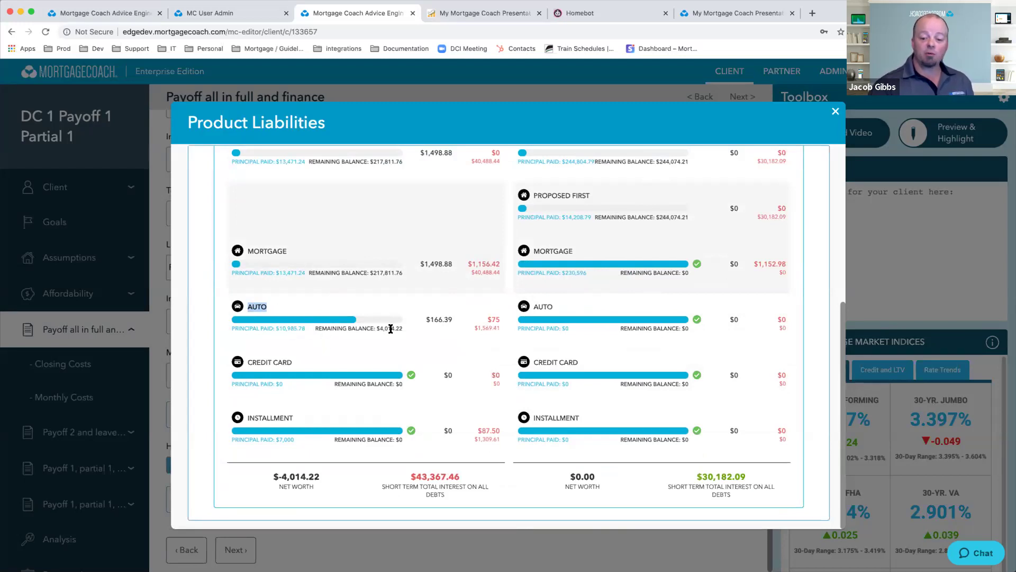
pyautogui.moveTo(456, 318); pyautogui.dragTo(426, 319)
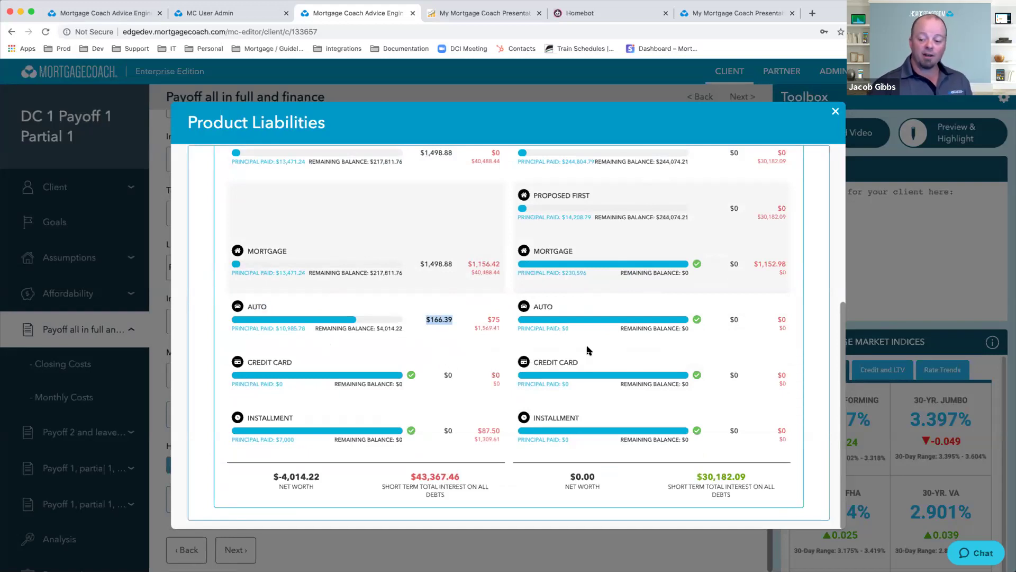
pyautogui.scroll(-1, 578, 367)
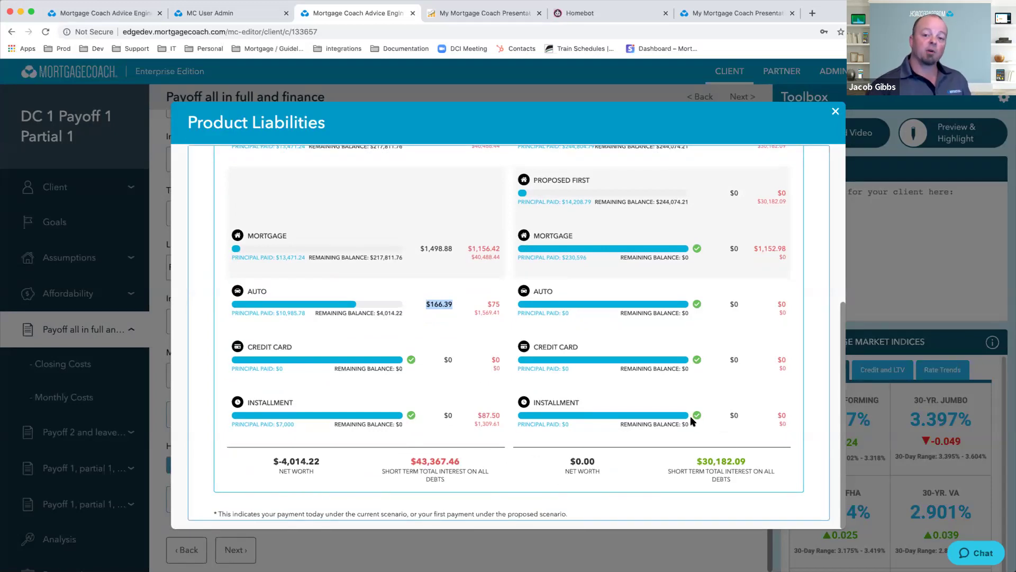
pyautogui.scroll(10, 691, 416)
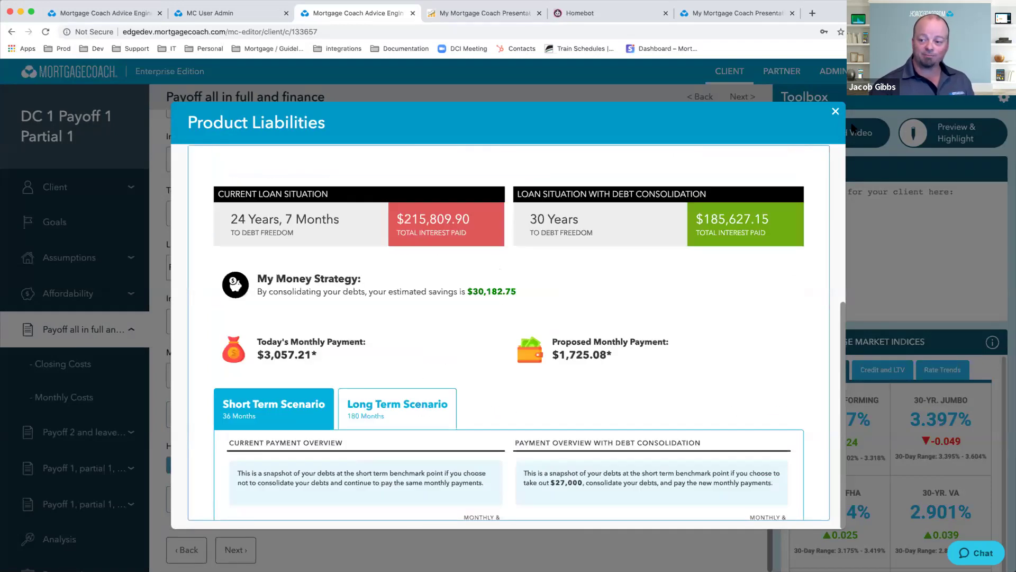
pyautogui.click(835, 111)
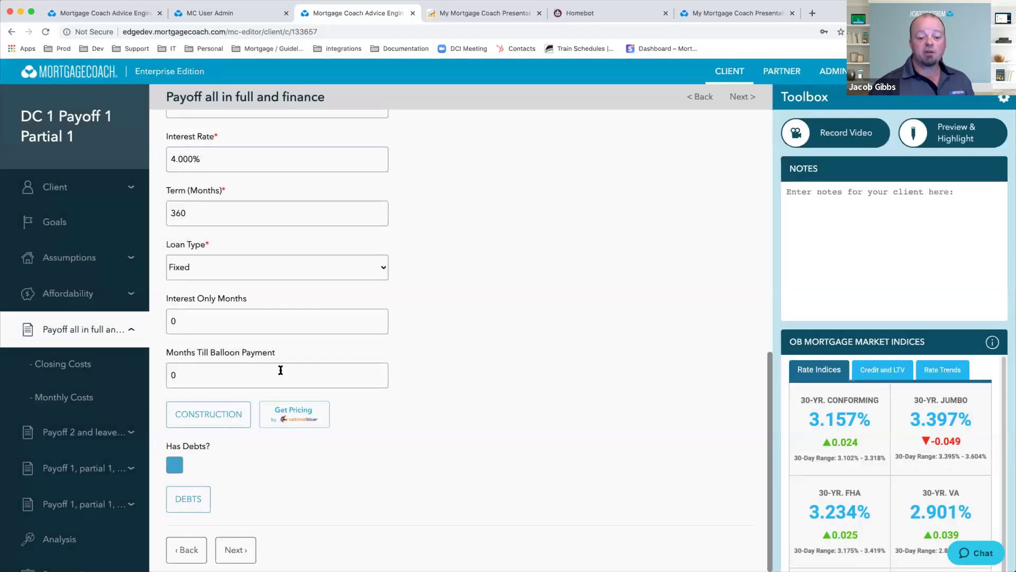
# Step: Review the product liabilities of the Payoff 2 and leave one debt product, checking which debts are paid off and financed, and close them
pyautogui.click(76, 436)
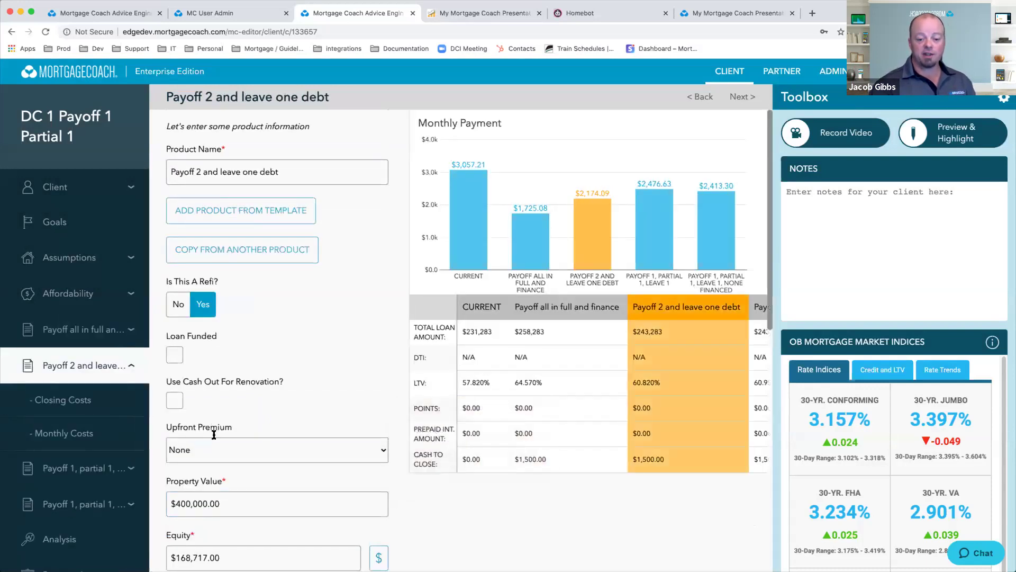
pyautogui.scroll(-10, 214, 445)
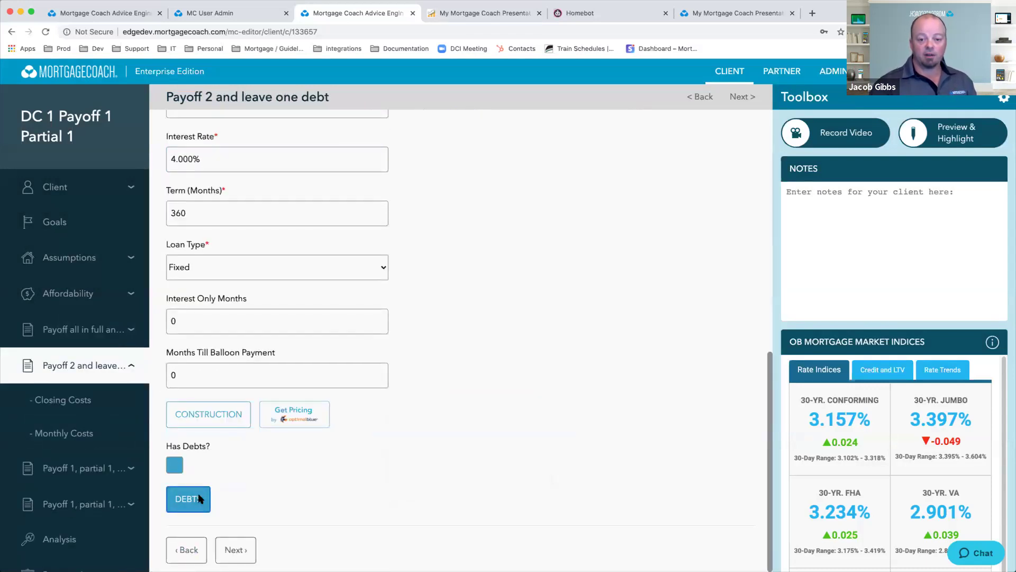
pyautogui.click(199, 499)
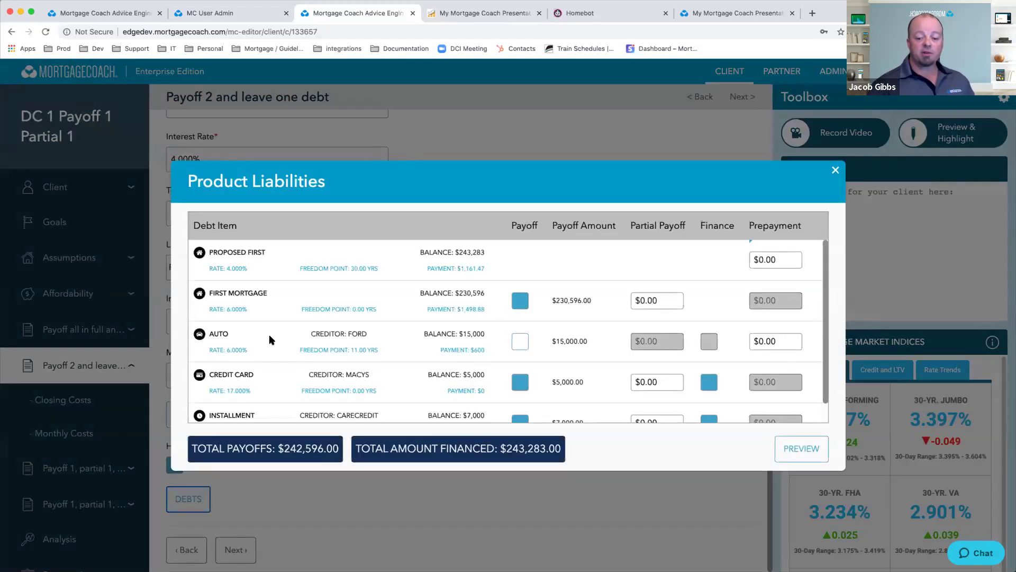
pyautogui.scroll(-1, 499, 351)
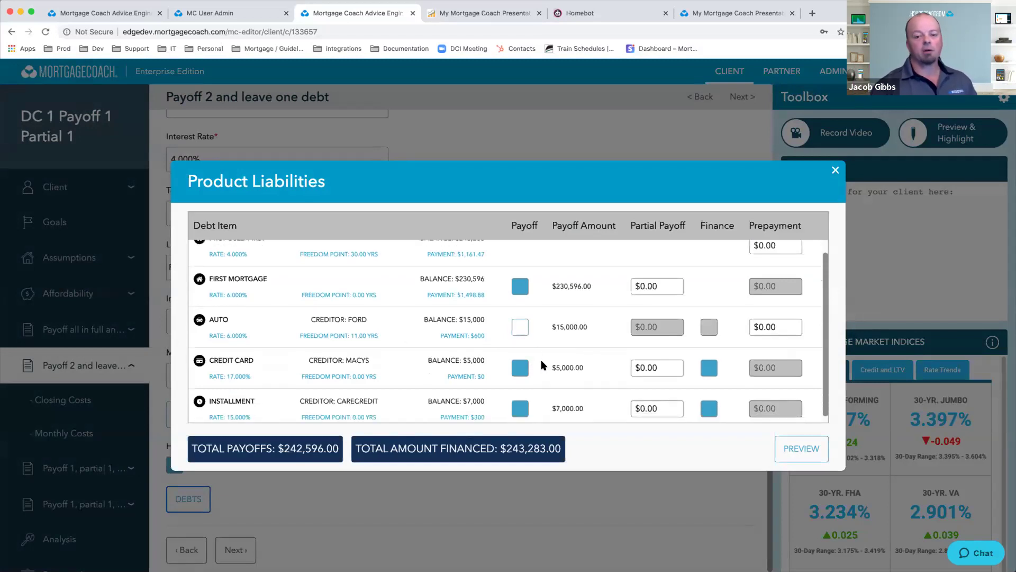
pyautogui.scroll(-1, 540, 341)
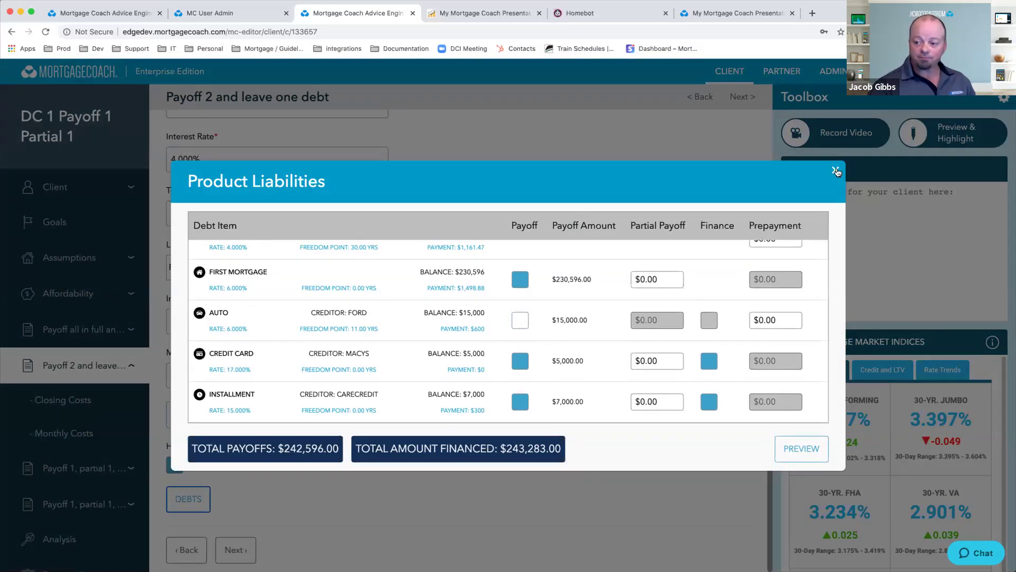
pyautogui.press('Escape')
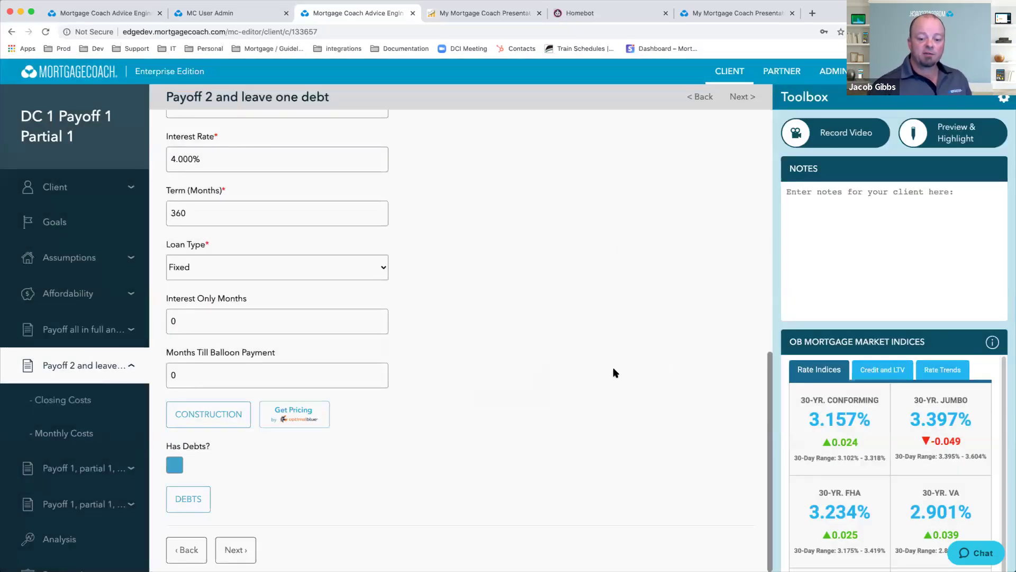
# Step: Switch to the client's Mortgage Coach presentation and close the open debt consolidation report to return to the Total Cost Analysis summary
pyautogui.click(449, 12)
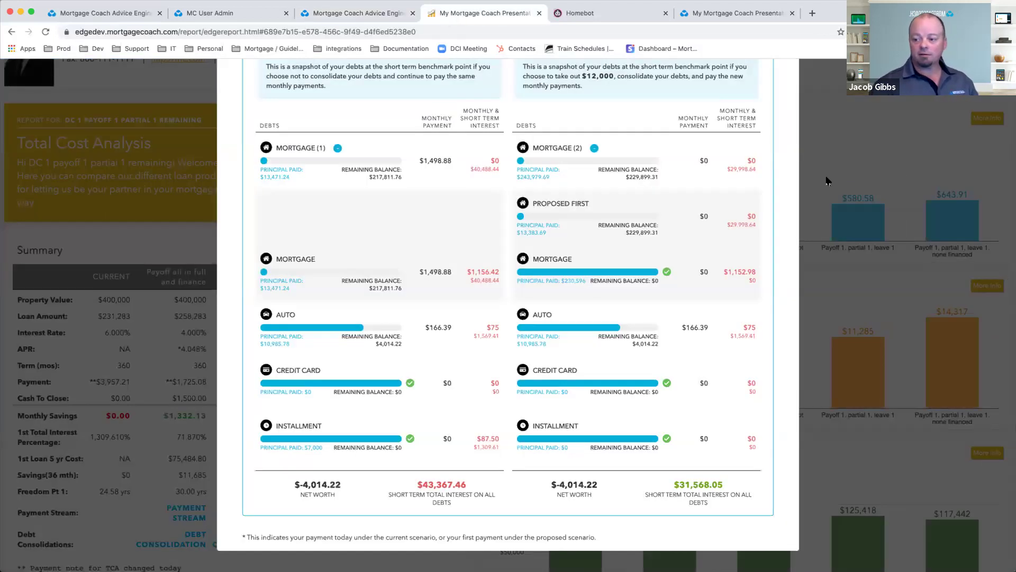
pyautogui.click(829, 181)
pyautogui.scroll(-2, 328, 243)
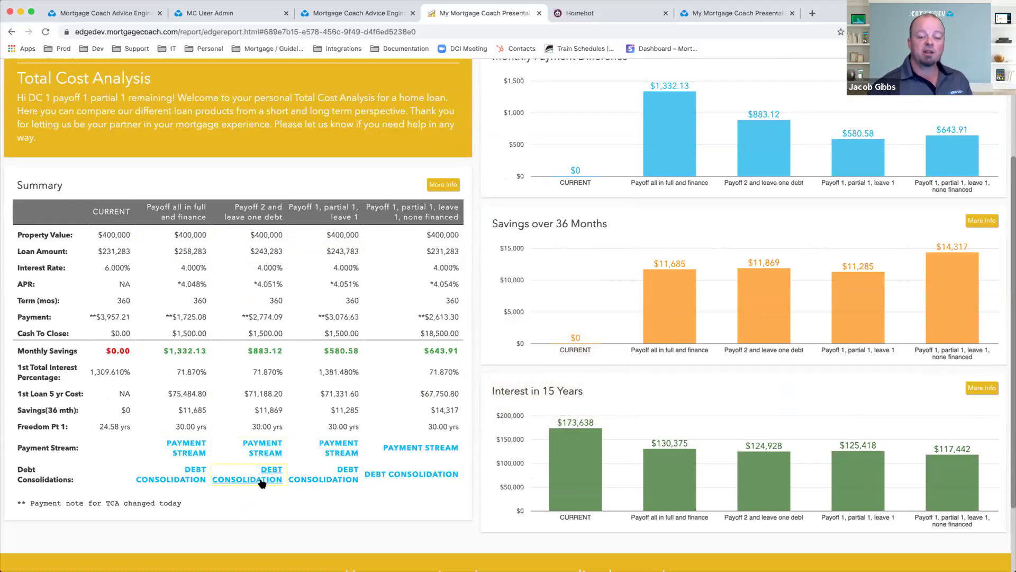
# Step: Examine the debt consolidation report for Payoff all in full and finance, comparing monthly payments and the short term scenario's debts, and close it
pyautogui.click(191, 478)
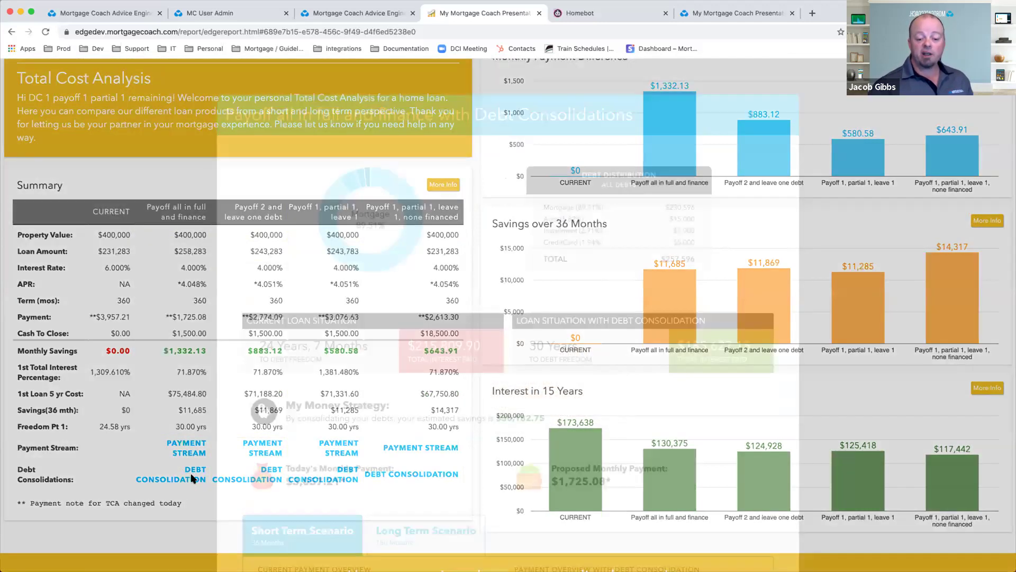
pyautogui.scroll(-5, 471, 301)
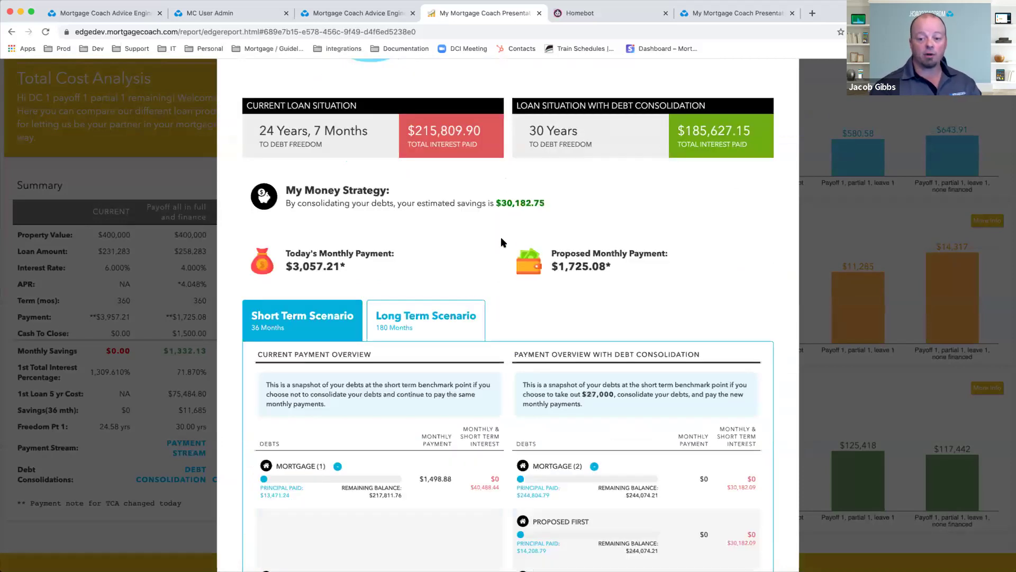
pyautogui.scroll(-1, 405, 241)
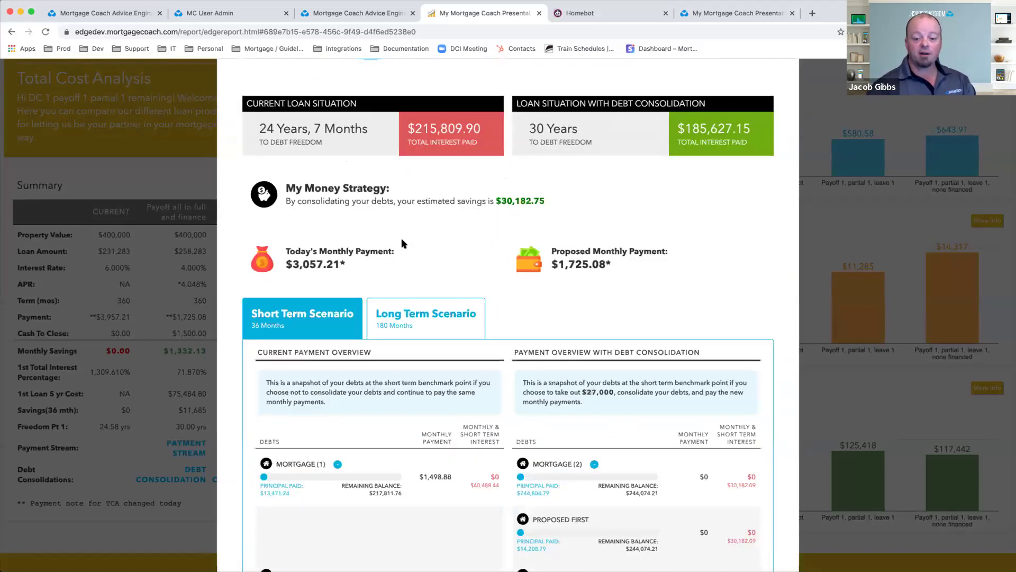
pyautogui.scroll(-3, 453, 277)
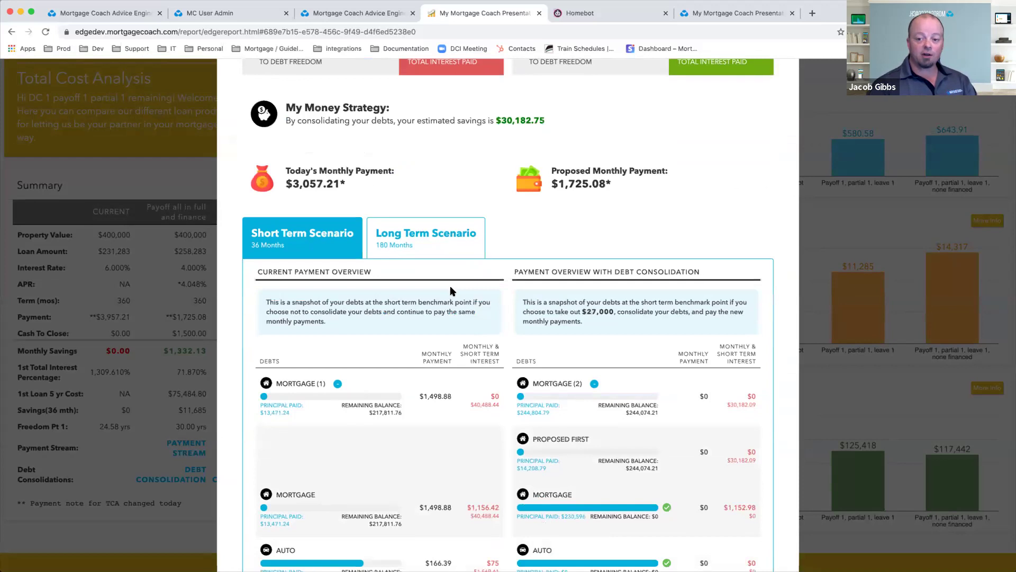
pyautogui.scroll(-8, 472, 294)
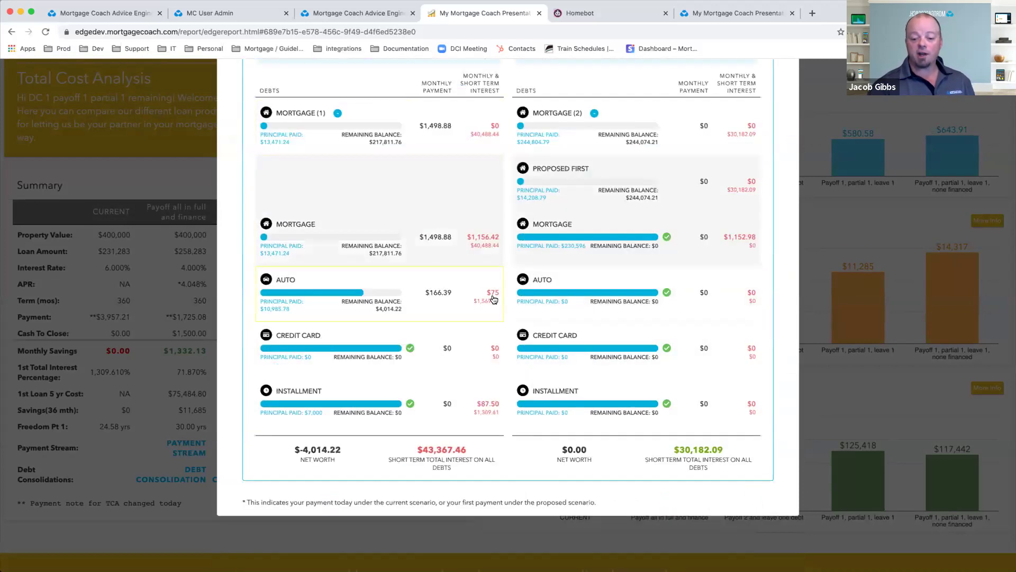
pyautogui.click(132, 448)
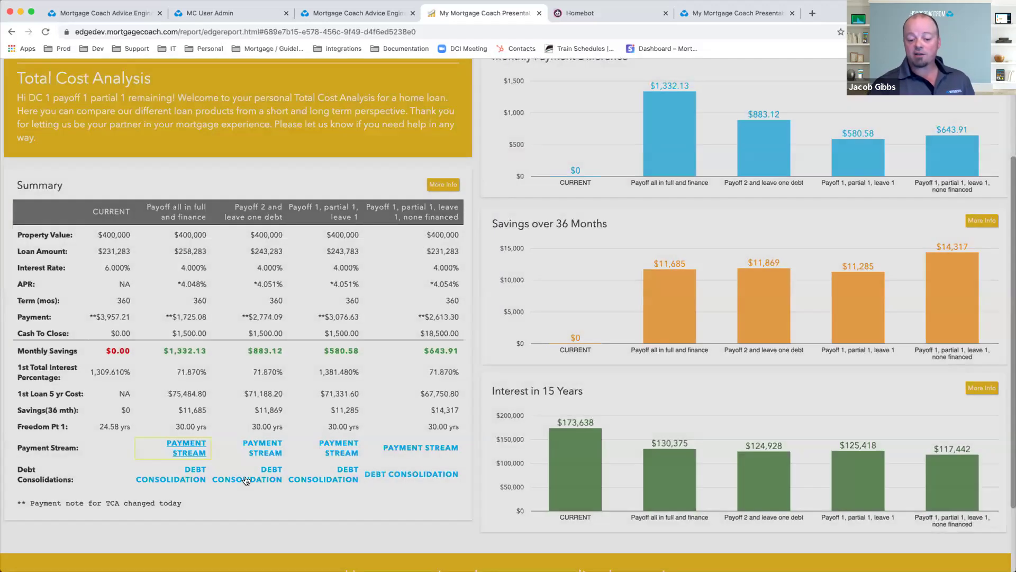
# Step: Check the debt consolidation of Payoff 2 and leave one debt, and read the explanation of the Savings over 36 Months graph
pyautogui.click(247, 480)
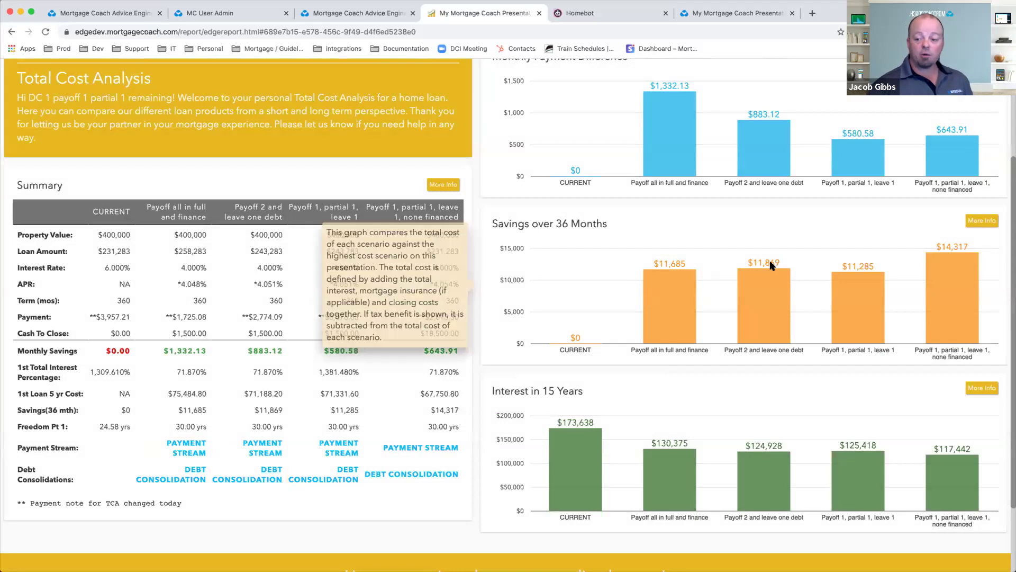
pyautogui.moveTo(664, 332)
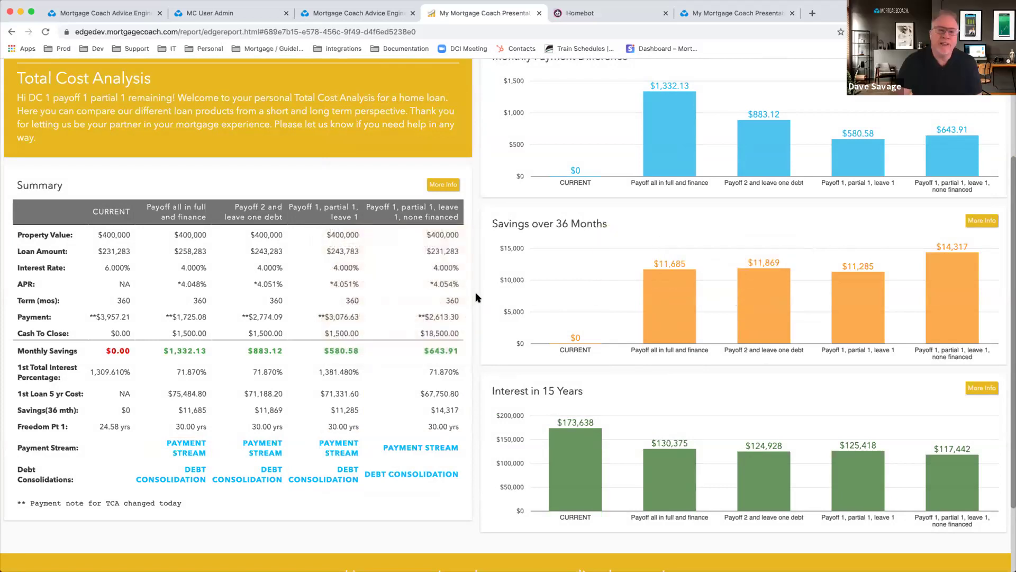
pyautogui.moveTo(488, 304)
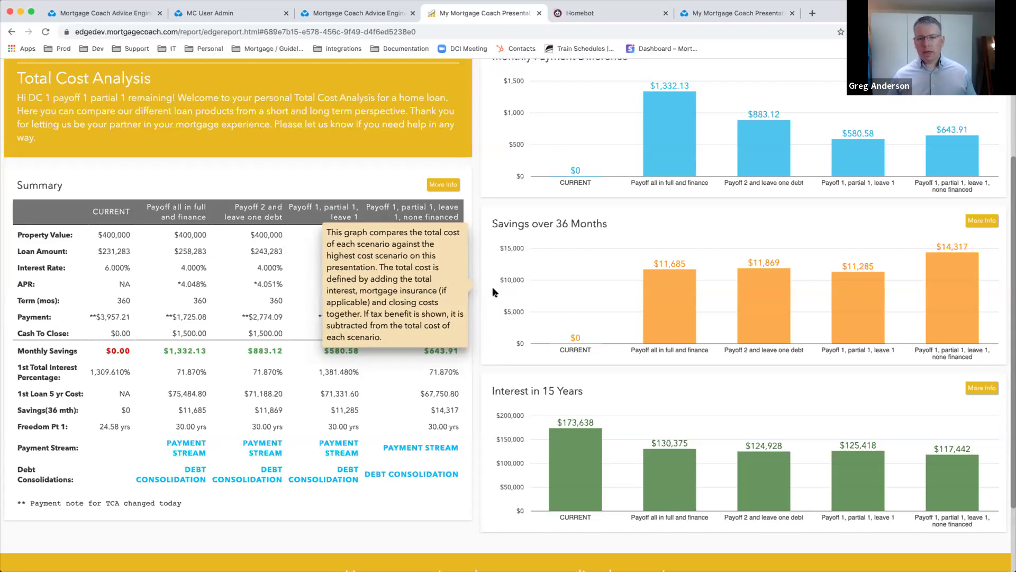
# Step: View the debt consolidation report for Payoff 1, partial 1, leave 1, none financed at 75% page zoom
pyautogui.click(380, 476)
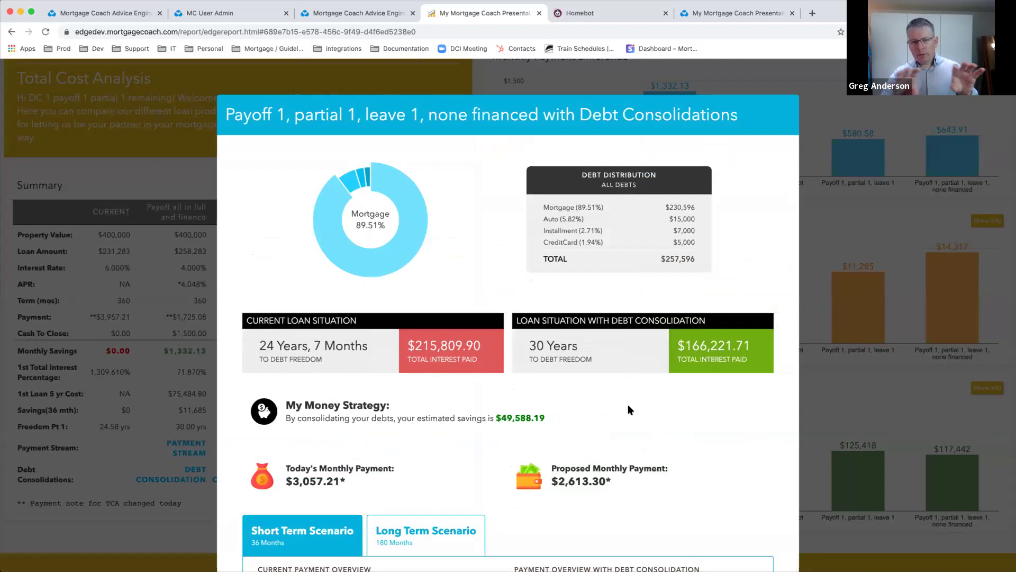
pyautogui.press('super+minus')
pyautogui.press('super+minus')
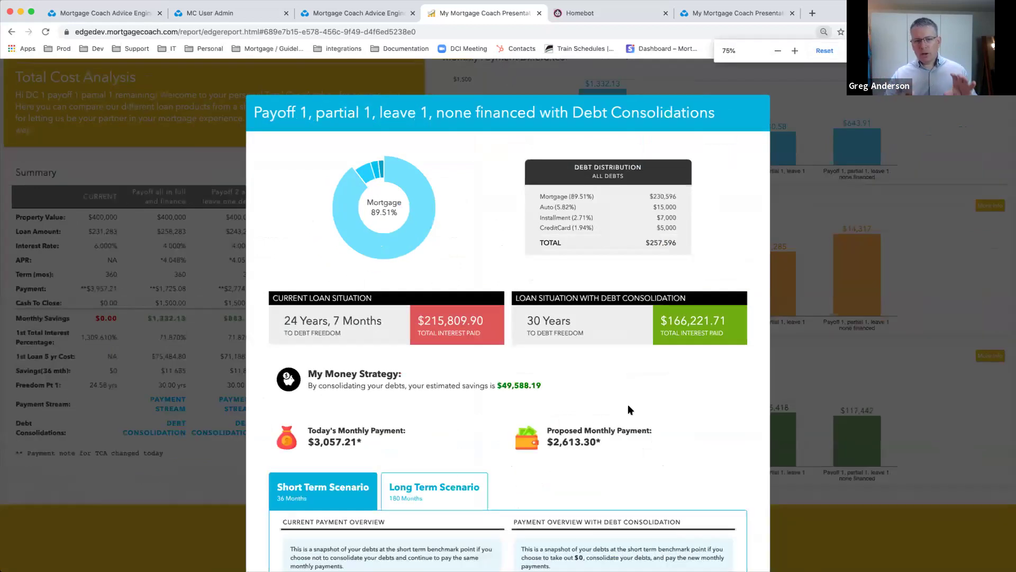